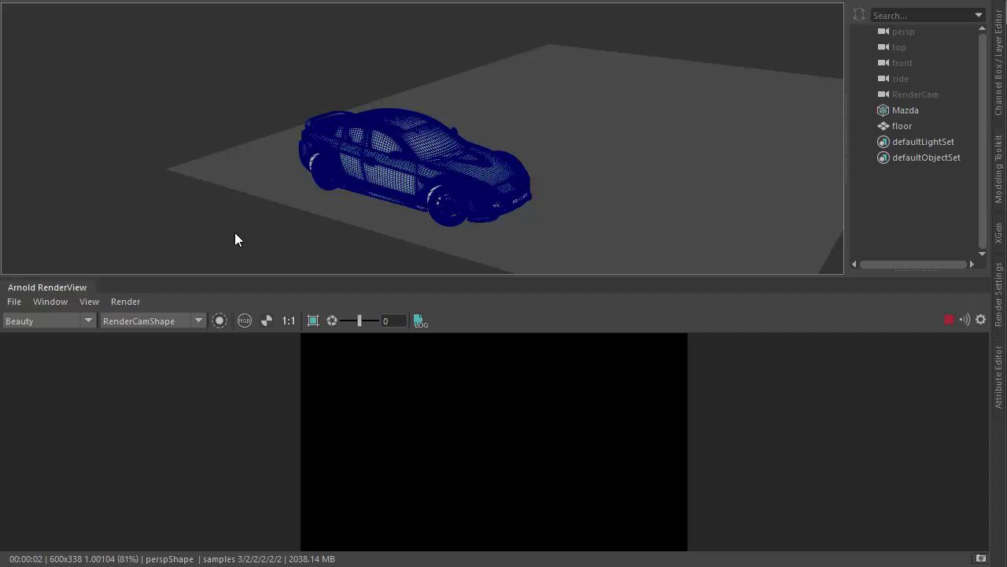
Switch to the browser and review the Automotive Studio Lighting Rigs page, including its Lighting Rig Scenes and Soft Edge sections
{"action": "left_click_drag", "start_coordinate": [235, 233], "coordinate": [289, 243], "text": "alt"}
{"action": "key", "text": "alt+Tab"}
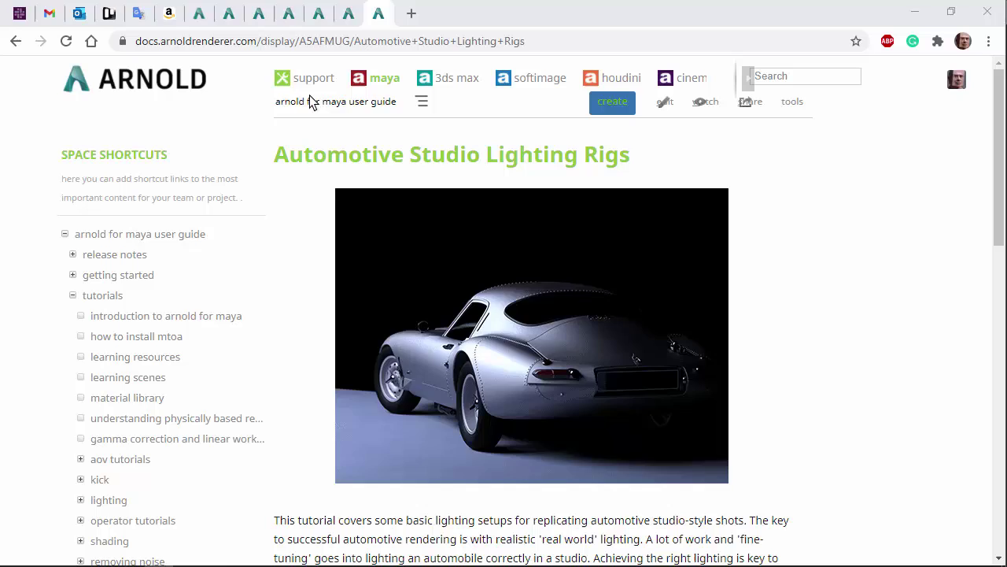
{"action": "left_click_drag", "start_coordinate": [284, 153], "coordinate": [725, 189]}
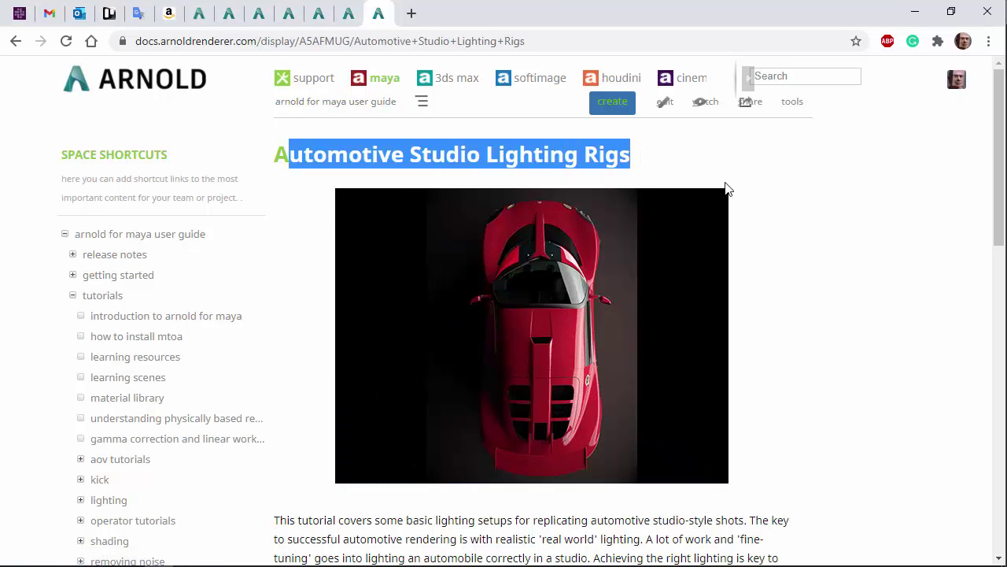
{"action": "left_click", "coordinate": [837, 256]}
{"action": "scroll", "coordinate": [836, 257], "scroll_direction": "down", "scroll_amount": 7}
{"action": "scroll", "coordinate": [837, 256], "scroll_direction": "up", "scroll_amount": 2}
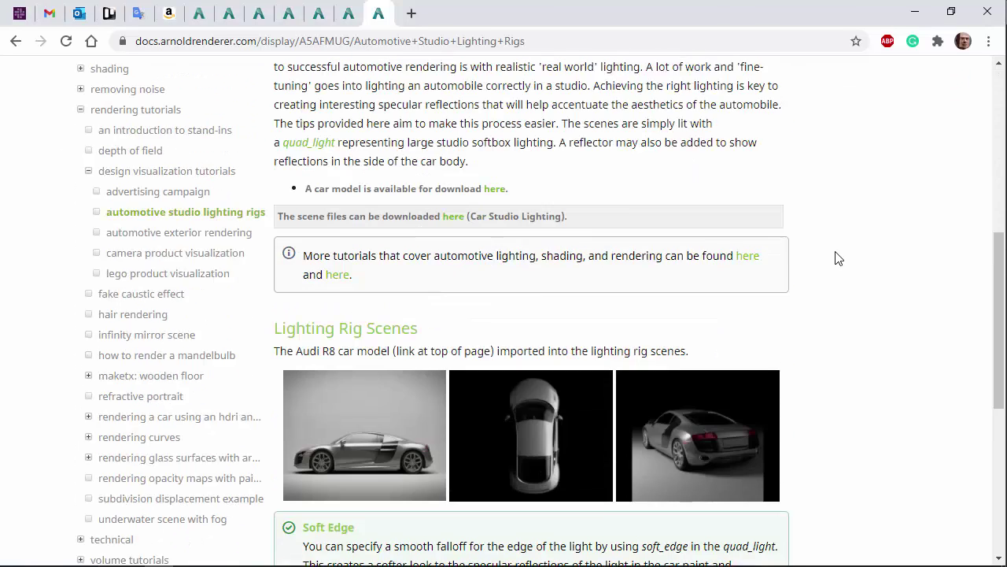
{"action": "scroll", "coordinate": [843, 310], "scroll_direction": "down", "scroll_amount": 3}
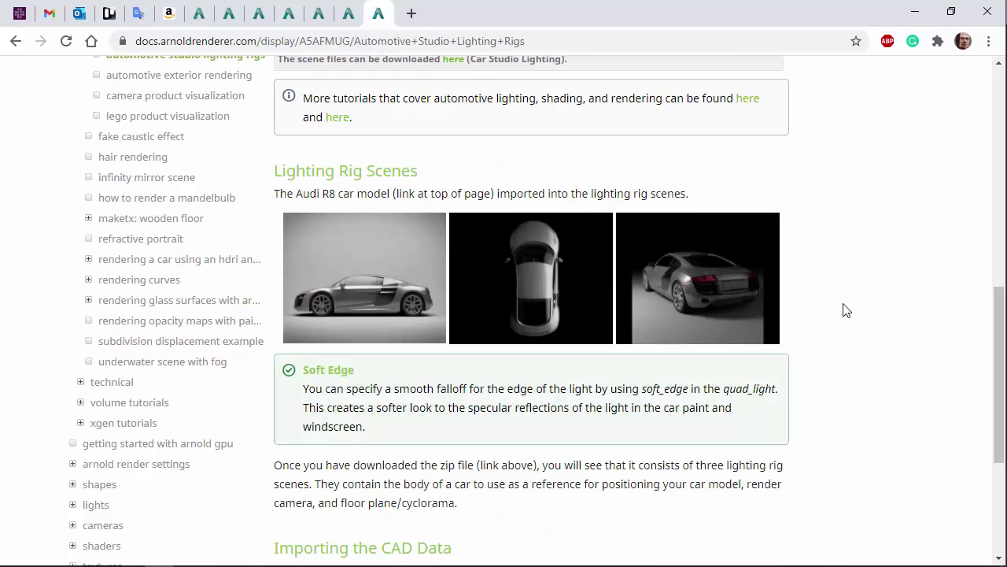
{"action": "scroll", "coordinate": [843, 310], "scroll_direction": "up", "scroll_amount": 8}
Review the Studio Automotive Rendering tutorial, including its Quad Area Lighting, Color Texture and Soft Edge sections
{"action": "key", "text": "ctrl+shift+Tab"}
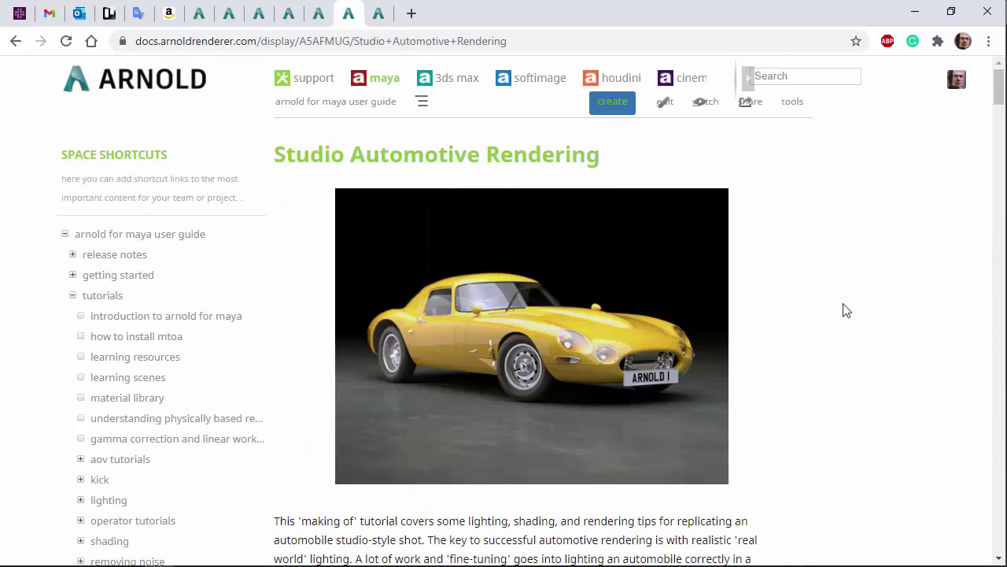
{"action": "left_click_drag", "start_coordinate": [283, 152], "coordinate": [663, 174]}
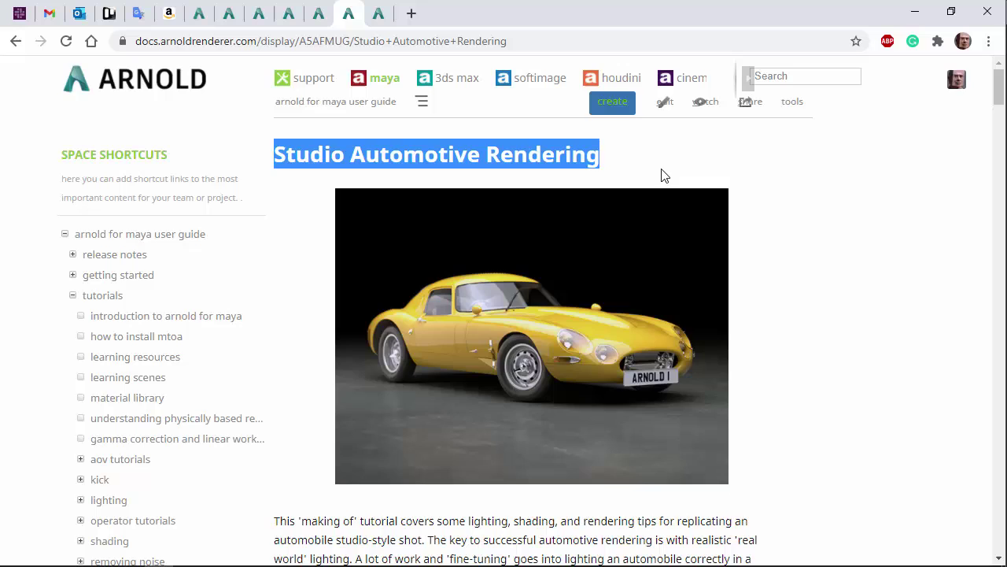
{"action": "left_click", "coordinate": [666, 175]}
{"action": "scroll", "coordinate": [897, 332], "scroll_direction": "down", "scroll_amount": 4}
{"action": "scroll", "coordinate": [899, 333], "scroll_direction": "down", "scroll_amount": 10}
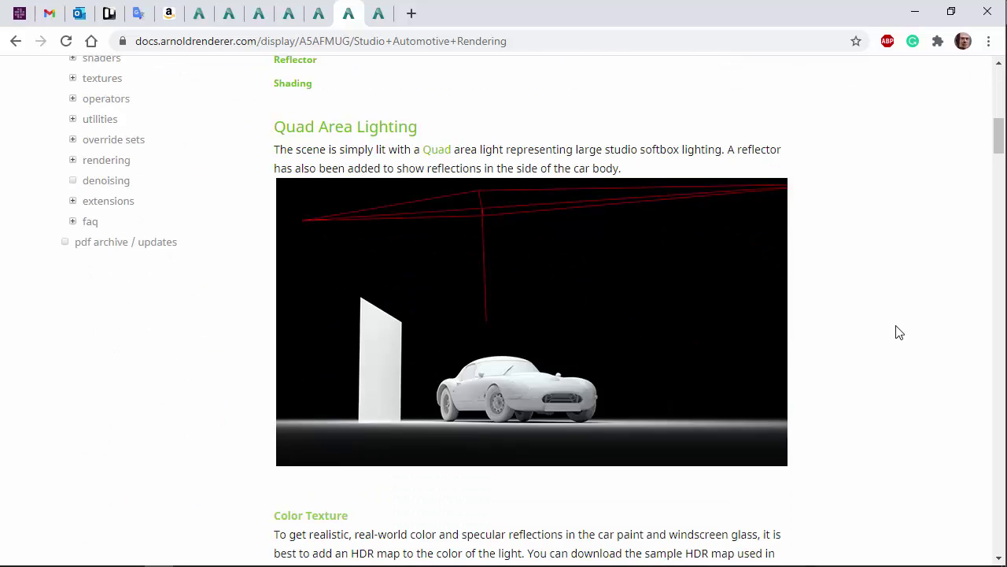
{"action": "scroll", "coordinate": [899, 333], "scroll_direction": "down", "scroll_amount": 4}
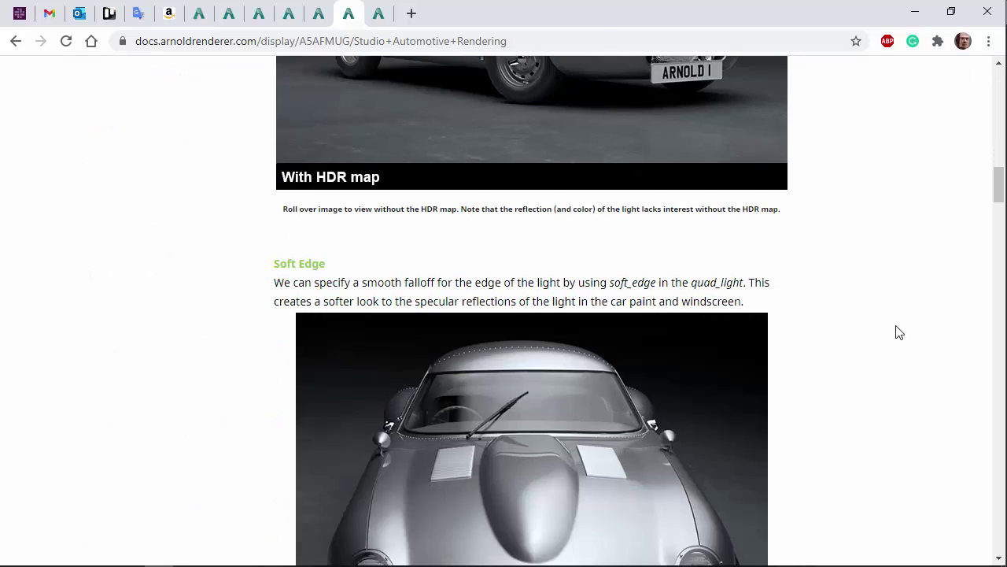
{"action": "scroll", "coordinate": [899, 333], "scroll_direction": "up", "scroll_amount": 3}
{"action": "scroll", "coordinate": [899, 332], "scroll_direction": "down", "scroll_amount": 8}
{"action": "scroll", "coordinate": [900, 333], "scroll_direction": "up", "scroll_amount": 20}
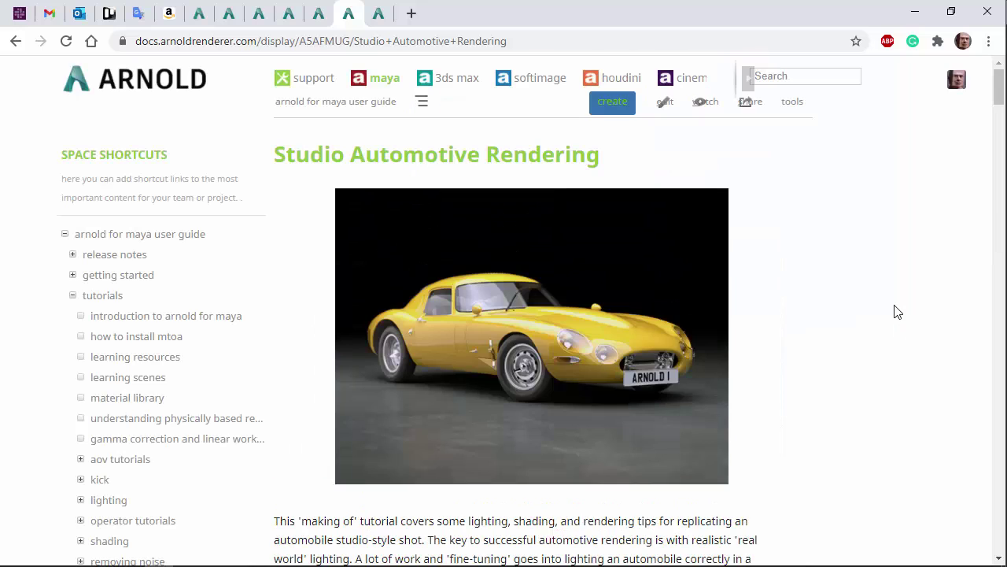
Switch back to Maya and create an Arnold area light in the car scene
{"action": "key", "text": "alt+Tab"}
{"action": "key", "text": "alt+Tab"}
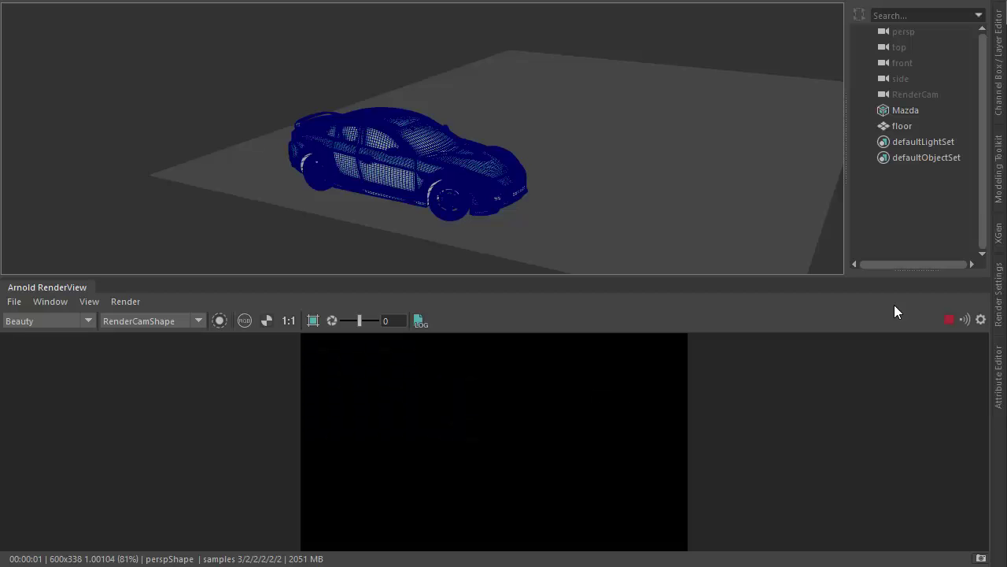
{"action": "key", "text": "space"}
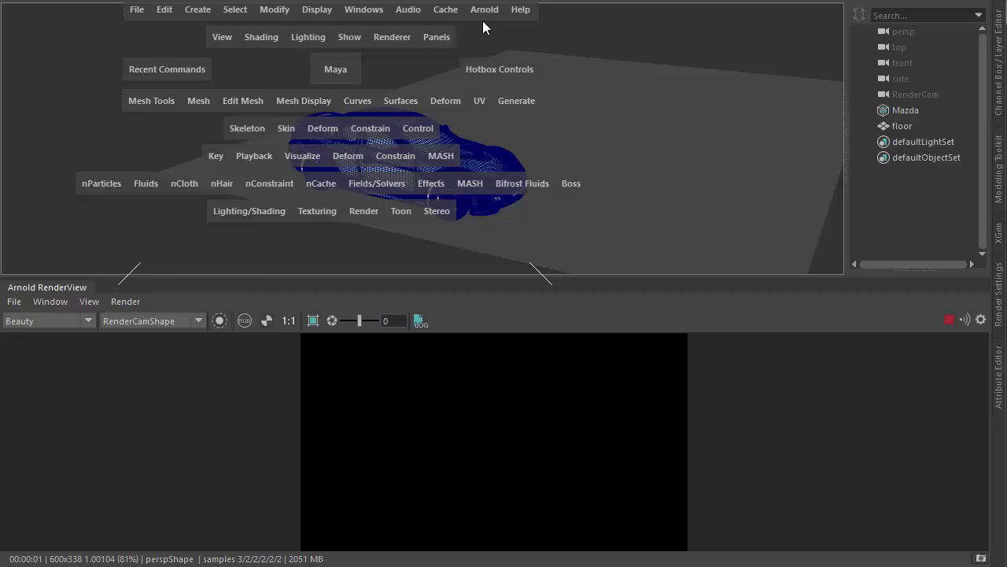
{"action": "left_click", "coordinate": [483, 12]}
{"action": "mouse_move", "coordinate": [558, 81]}
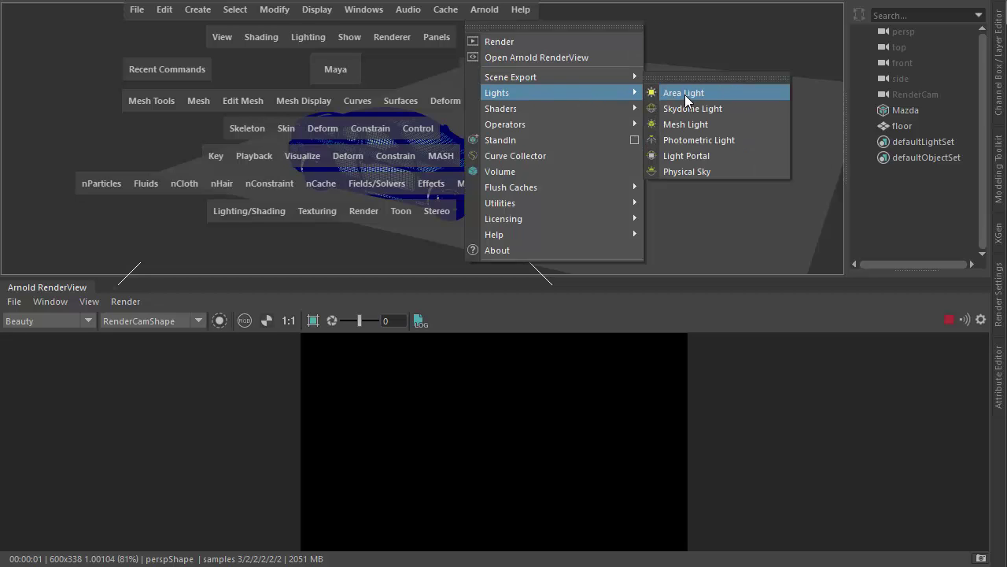
{"action": "left_click", "coordinate": [685, 94]}
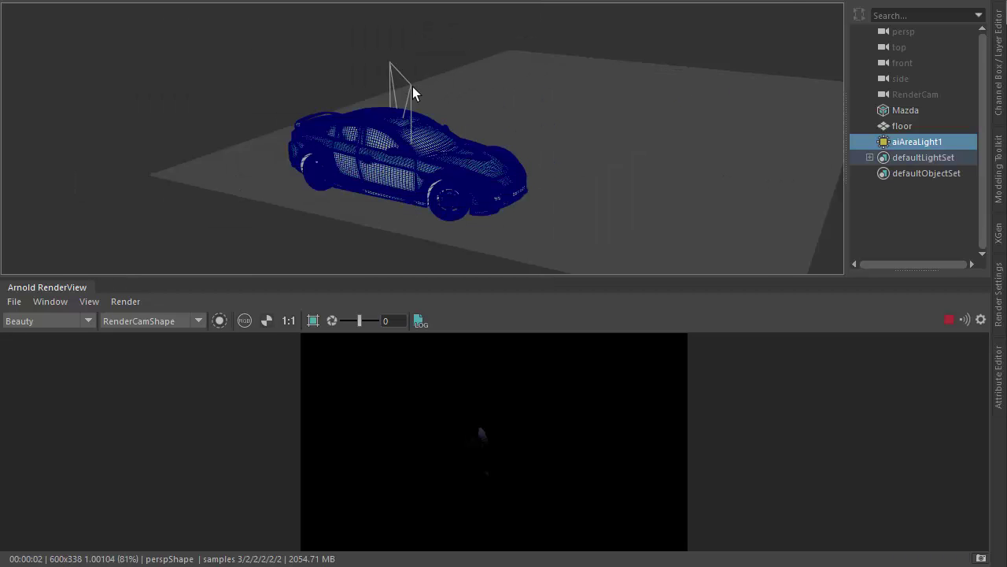
Show the top view and move the area light off the car's center to just outside its front end
{"action": "key", "text": "space"}
{"action": "scroll", "coordinate": [412, 86], "scroll_direction": "down", "scroll_amount": 6}
{"action": "scroll", "coordinate": [412, 87], "scroll_direction": "down", "scroll_amount": 1}
{"action": "key", "text": "w"}
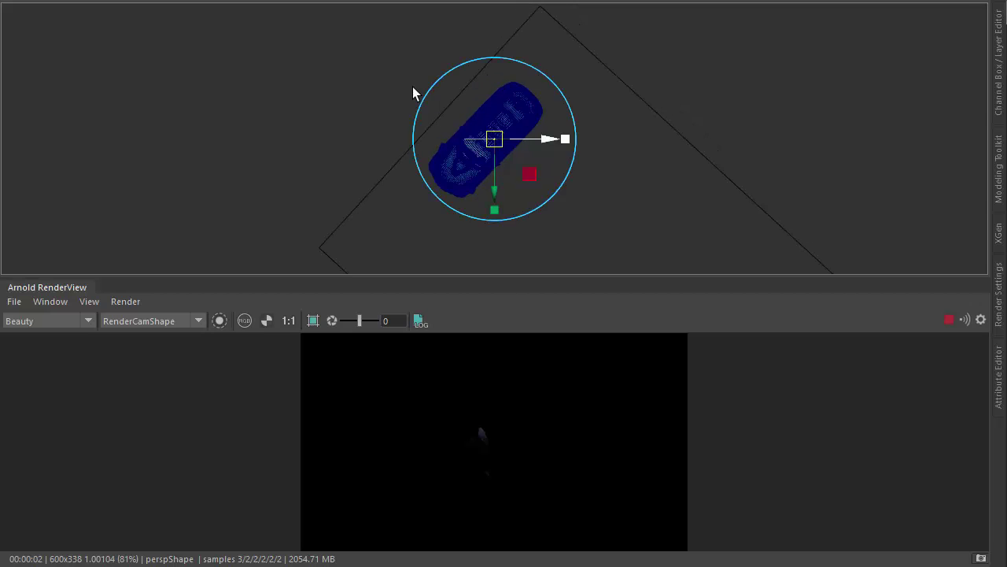
{"action": "left_click_drag", "start_coordinate": [551, 140], "coordinate": [372, 178]}
Nudge the area light sideways beside the car's front end and rotate it a quarter turn clockwise in the top view
{"action": "key", "text": "alt+Left"}
{"action": "key", "text": "alt+Left"}
{"action": "key", "text": "alt+Right"}
{"action": "key", "text": "alt+Right"}
{"action": "key", "text": "alt+Right"}
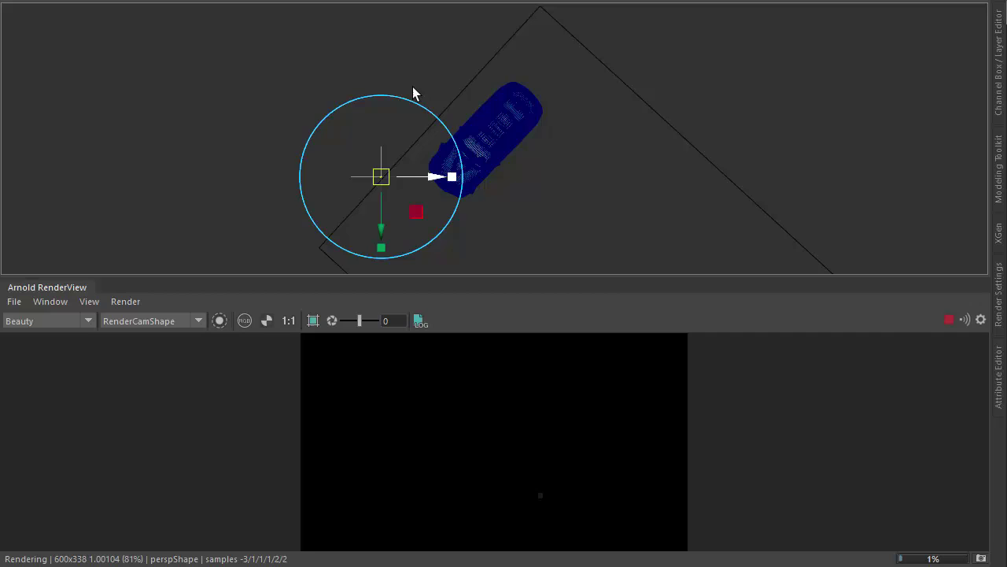
{"action": "key", "text": "alt+Left"}
{"action": "key", "text": "alt+Left"}
{"action": "key", "text": "alt+Right"}
{"action": "key", "text": "alt+Right"}
{"action": "key", "text": "alt+Right"}
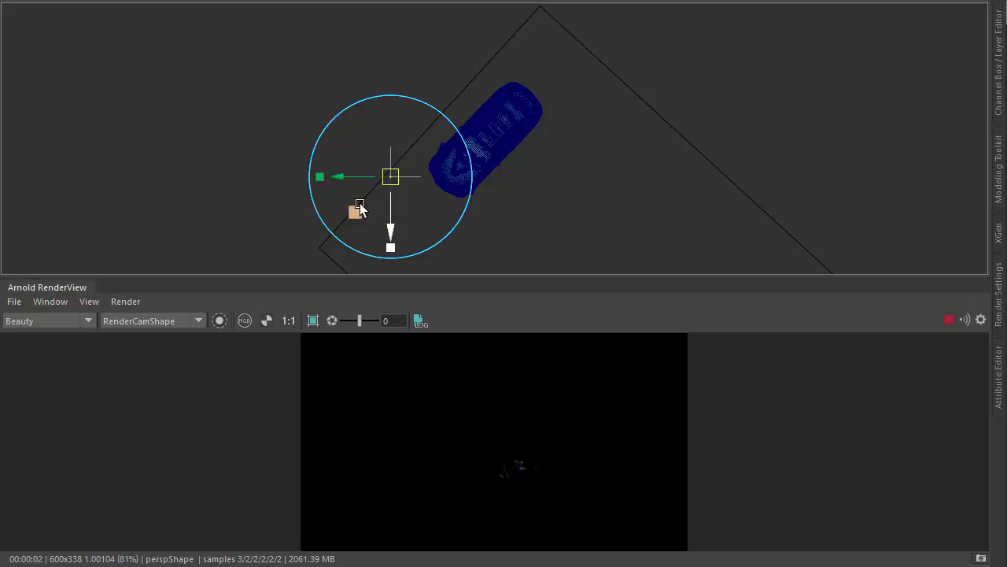
{"action": "key", "text": "e"}
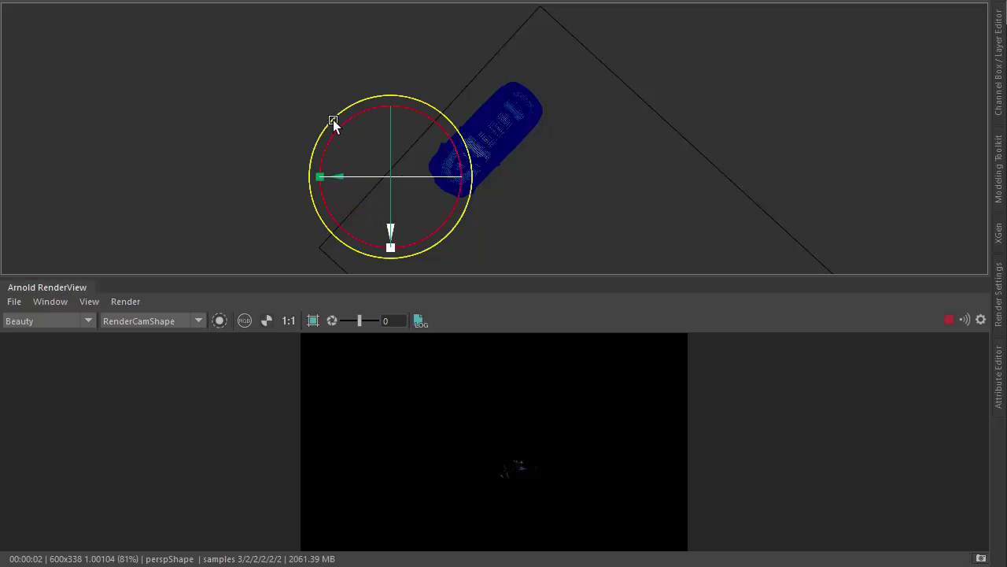
Look up the Shift+Down hotkey in the Hotkey Editor and inspect the script of its move_down_x2 command
{"action": "key", "text": "ctrl+h"}
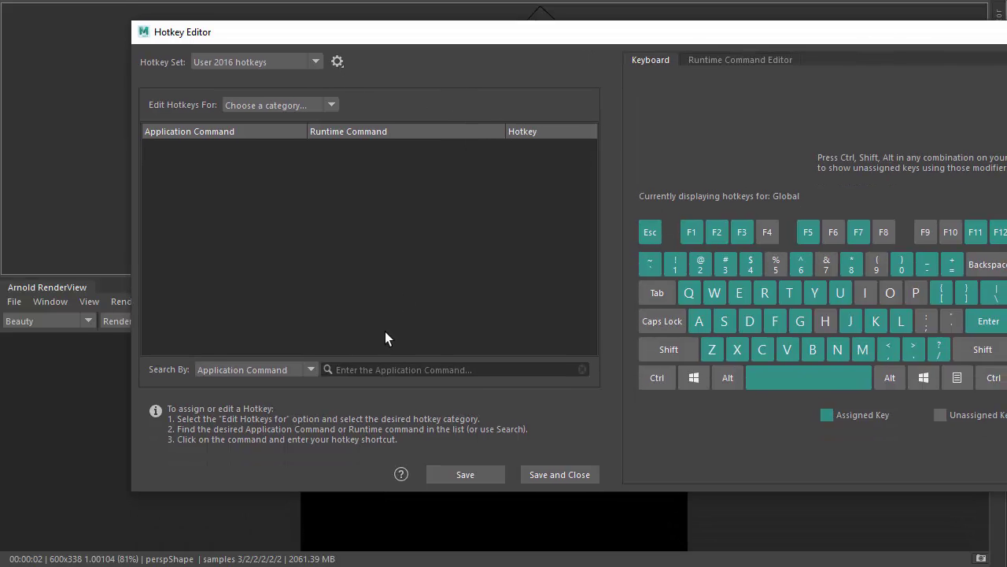
{"action": "left_click", "coordinate": [263, 370]}
{"action": "left_click", "coordinate": [229, 418]}
{"action": "key", "text": "shift+Down"}
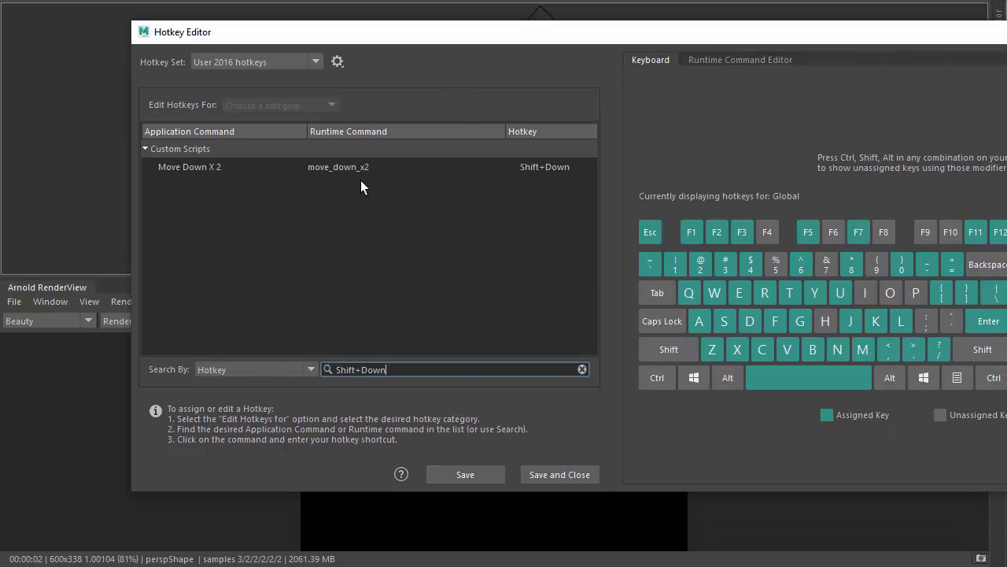
{"action": "left_click", "coordinate": [359, 163]}
{"action": "left_click", "coordinate": [739, 60]}
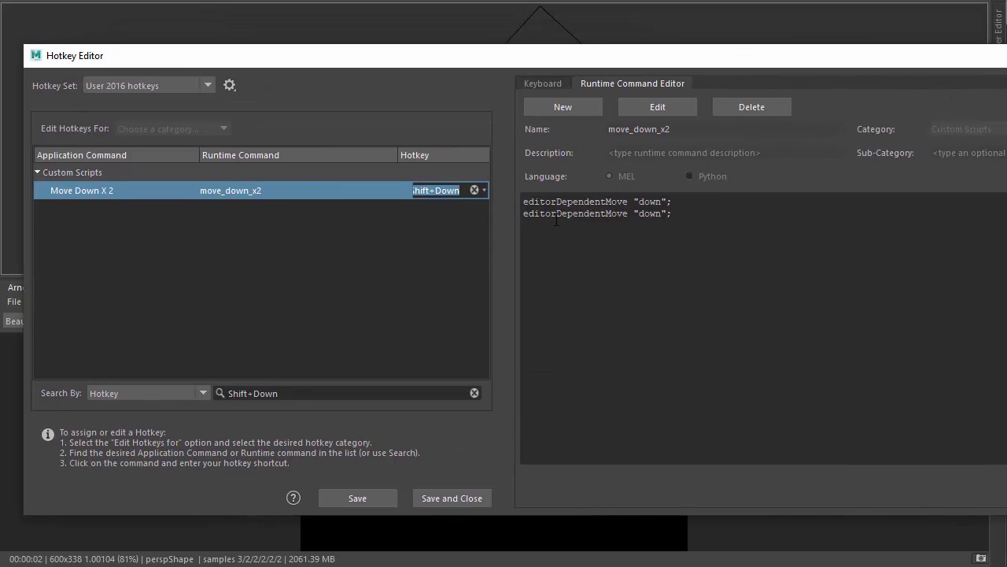
{"action": "left_click", "coordinate": [361, 234]}
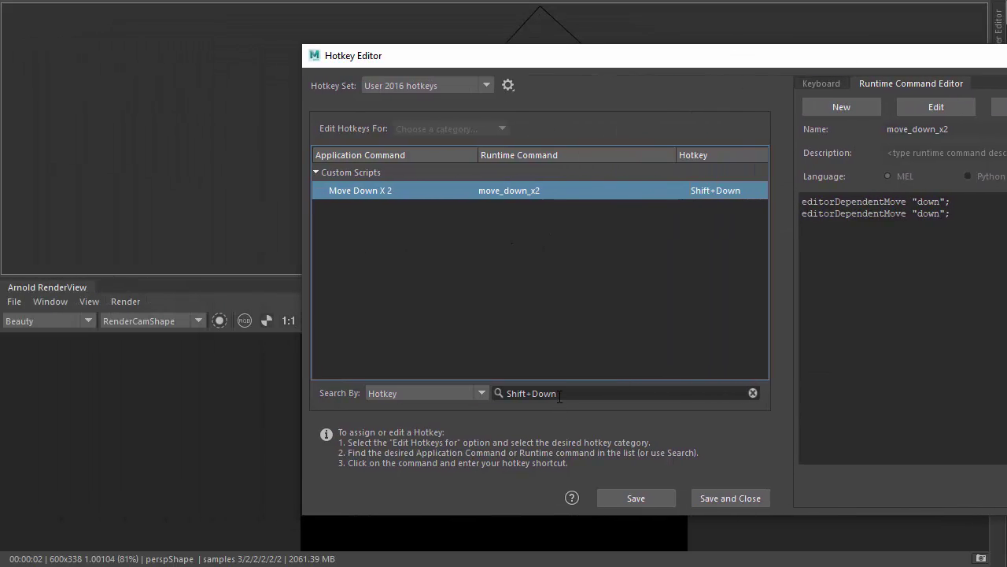
Look up the Ctrl+] hotkey, inspect the ROTATE_x_minus90 script, and close the Hotkey Editor
{"action": "left_click", "coordinate": [559, 395]}
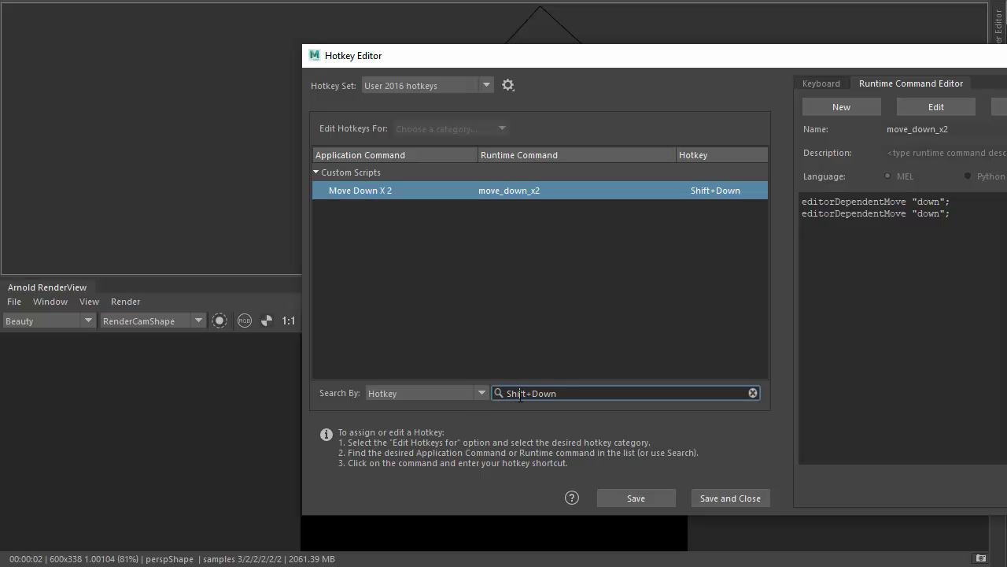
{"action": "key", "text": "ctrl+bracketright"}
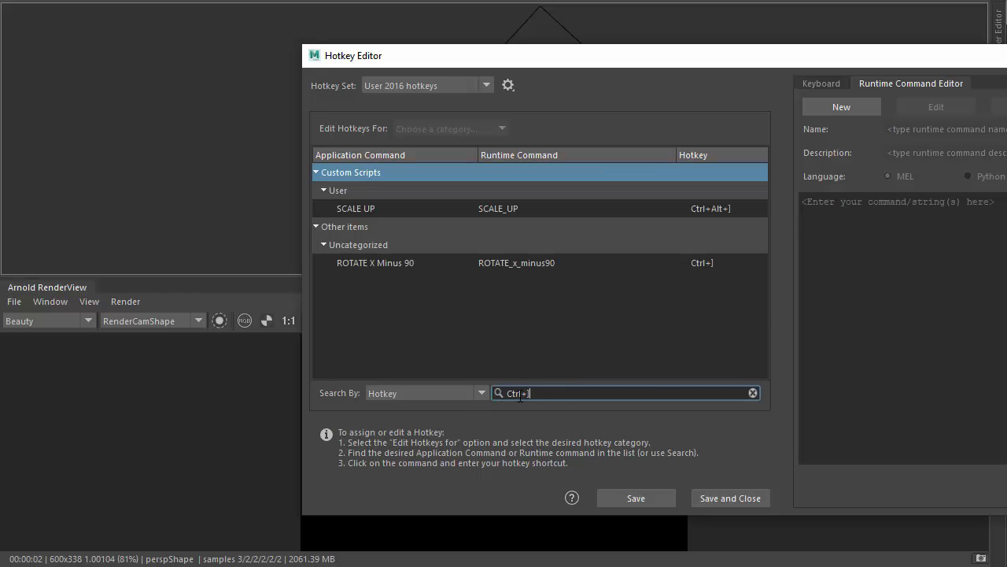
{"action": "left_click", "coordinate": [538, 263]}
{"action": "left_click_drag", "start_coordinate": [671, 200], "coordinate": [556, 198]}
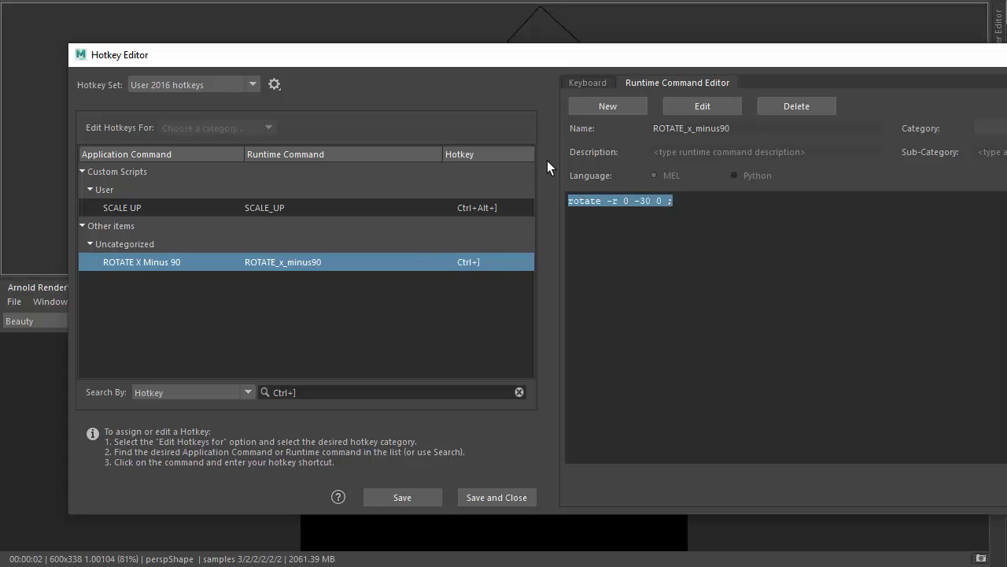
{"action": "key", "text": "Escape"}
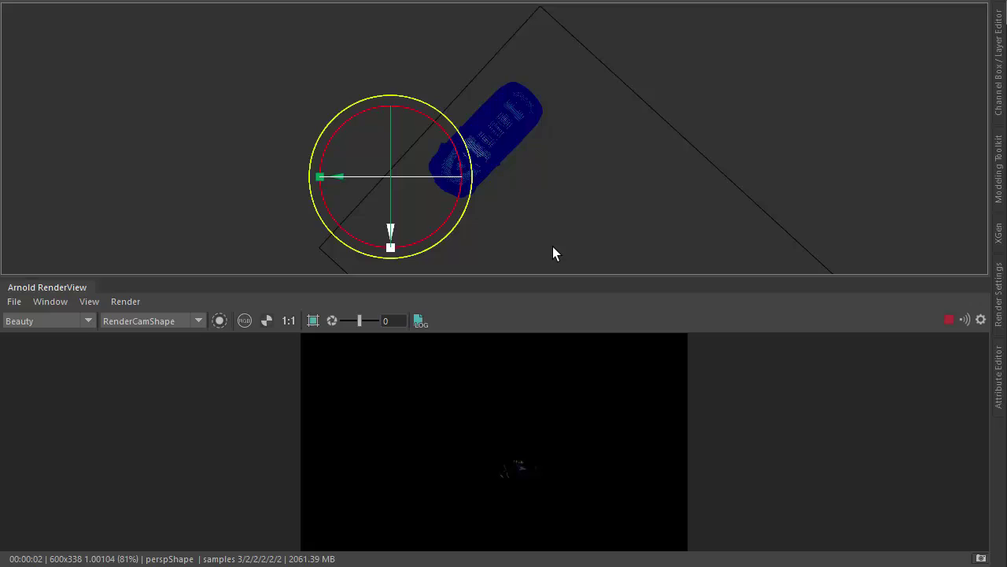
Reselect the area light, fine-tune its position beside the car's front end, and scale it up slightly
{"action": "left_click", "coordinate": [543, 207]}
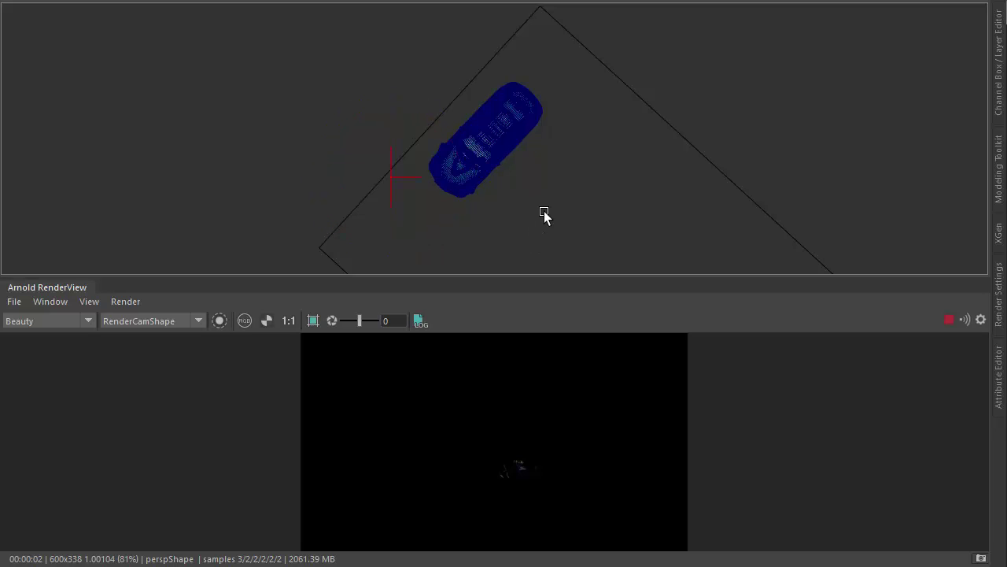
{"action": "left_click", "coordinate": [411, 179]}
{"action": "key", "text": "alt+Left"}
{"action": "key", "text": "alt+Left"}
{"action": "key", "text": "alt+Left"}
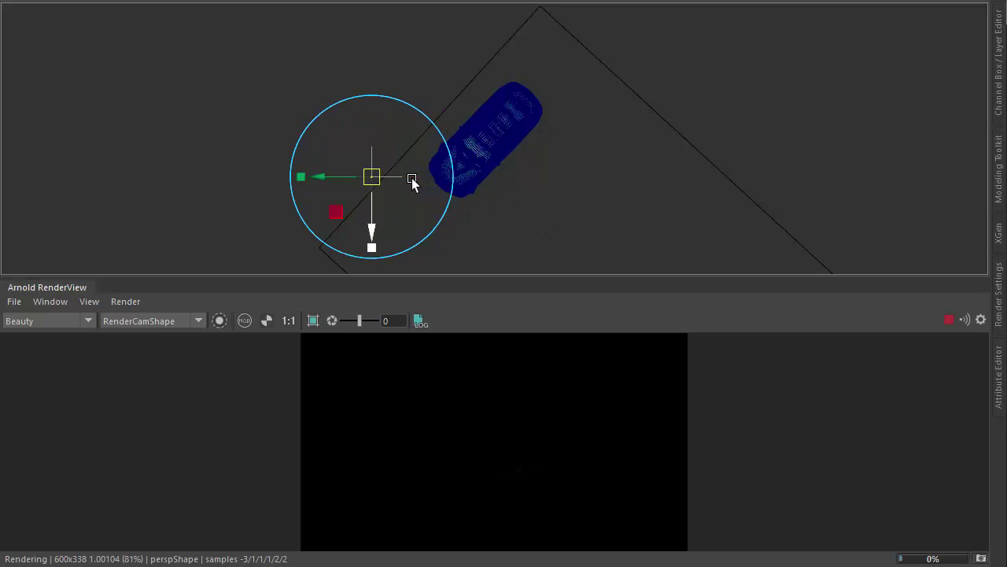
{"action": "key", "text": "alt+Right"}
{"action": "key", "text": "alt+Right"}
{"action": "key", "text": "alt+Right"}
{"action": "key", "text": "alt+Right"}
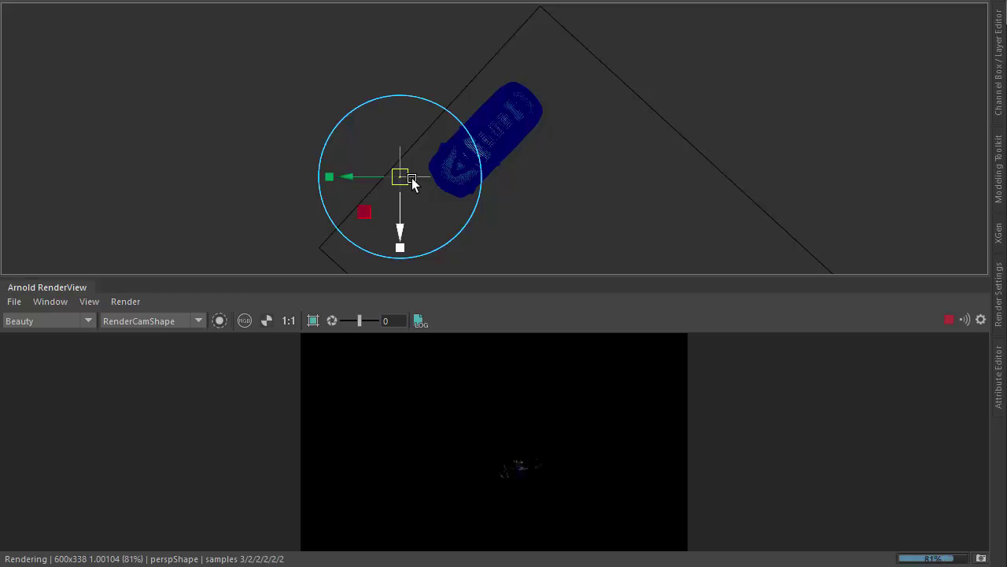
{"action": "key", "text": "alt+Up"}
{"action": "key", "text": "alt+Left"}
{"action": "key", "text": "alt+Left"}
{"action": "key", "text": "alt+Down"}
{"action": "key", "text": "alt+Right"}
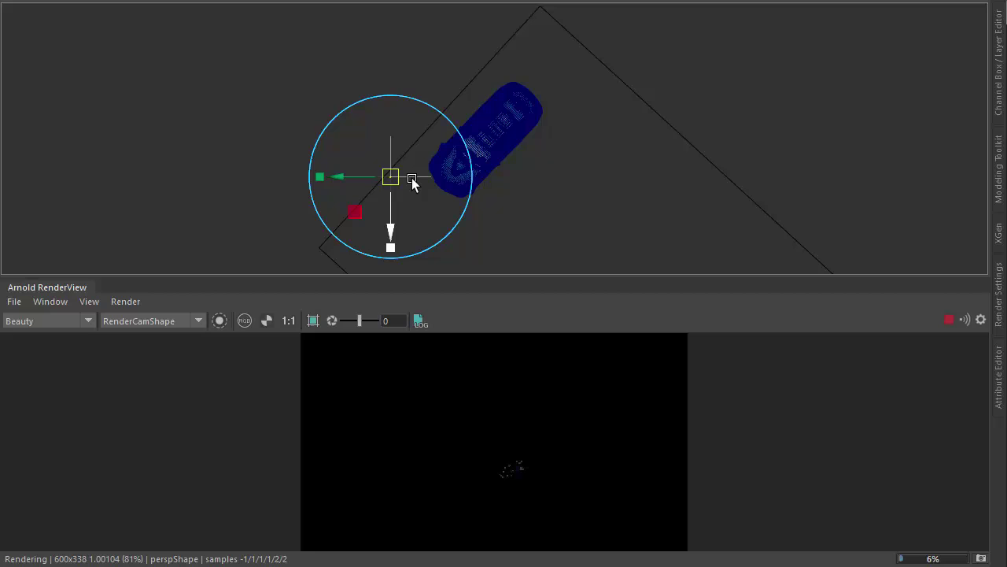
Open the area light's attributes and set its Exposure to 5
{"action": "key", "text": "ctrl+a"}
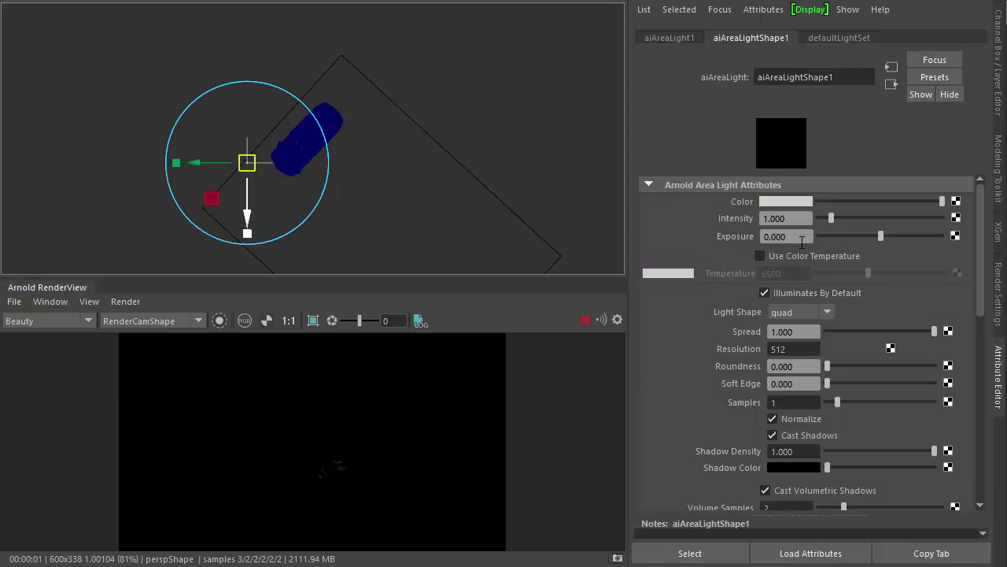
{"action": "left_click", "coordinate": [799, 234]}
{"action": "type", "text": "5"}
{"action": "key", "text": "Return"}
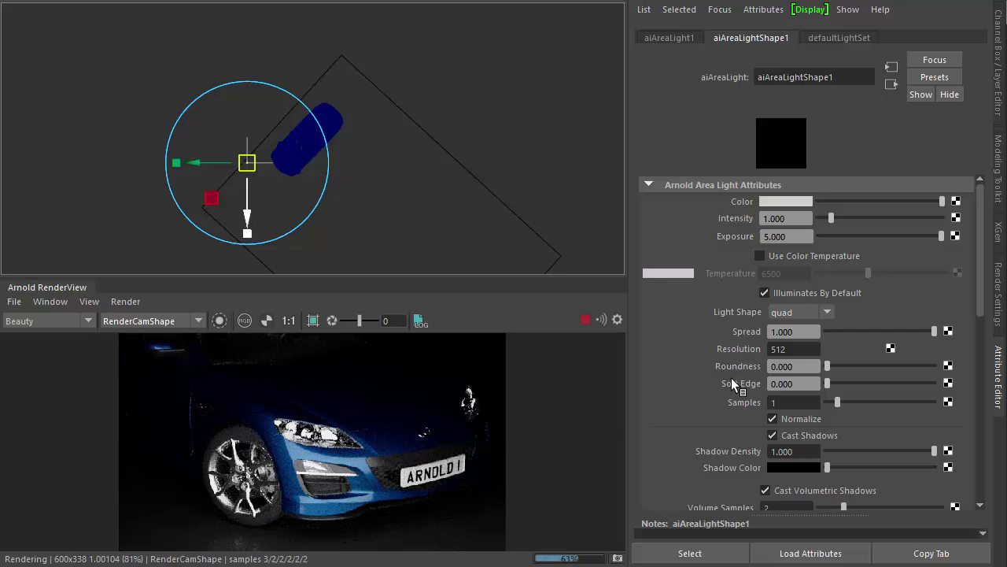
Set the area light's Roundness to 0.5 and its Soft Edge to 1
{"action": "left_click", "coordinate": [803, 367]}
{"action": "type", "text": ".5"}
{"action": "key", "text": "Tab"}
{"action": "type", "text": "1"}
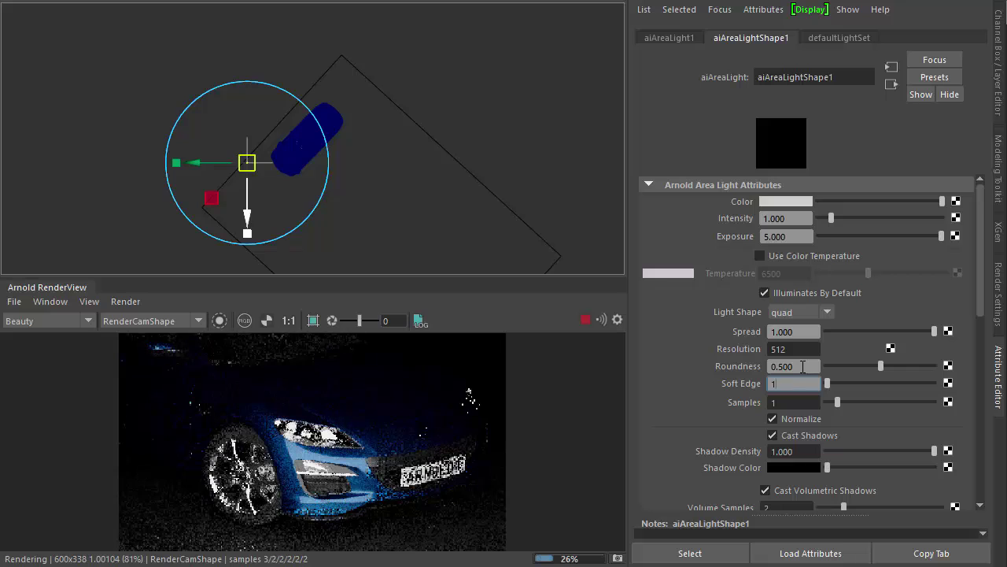
{"action": "key", "text": "Tab"}
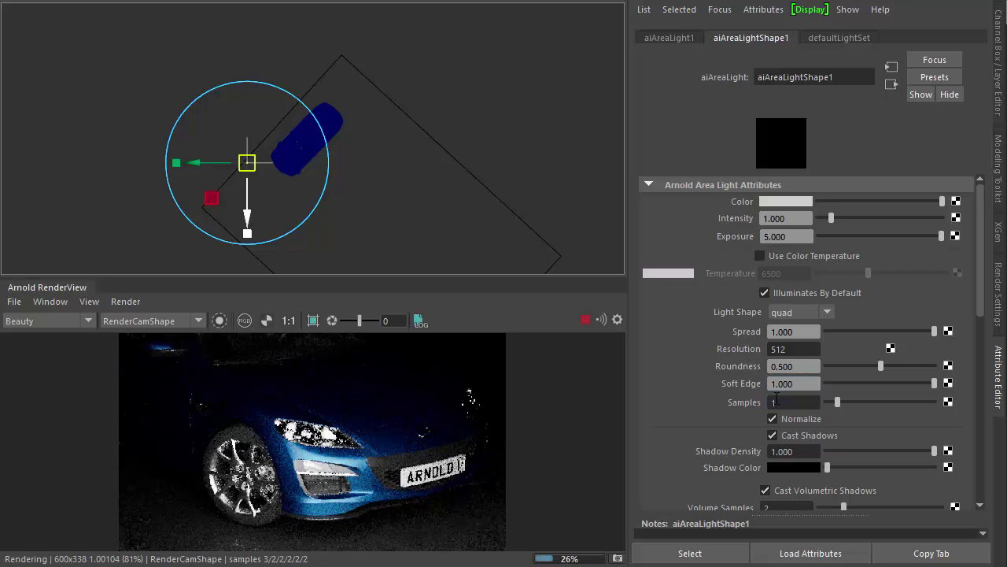
Switch to the browser and review the Soft Edge section of the Quad Light documentation page
{"action": "key", "text": "alt+Tab"}
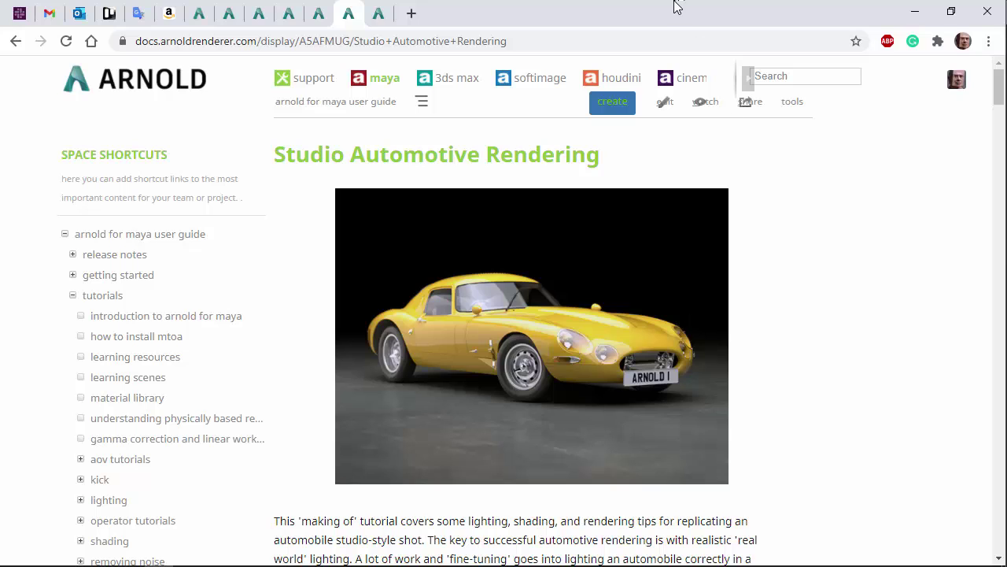
{"action": "key", "text": "ctrl+shift+Tab"}
{"action": "scroll", "coordinate": [931, 326], "scroll_direction": "down", "scroll_amount": 2}
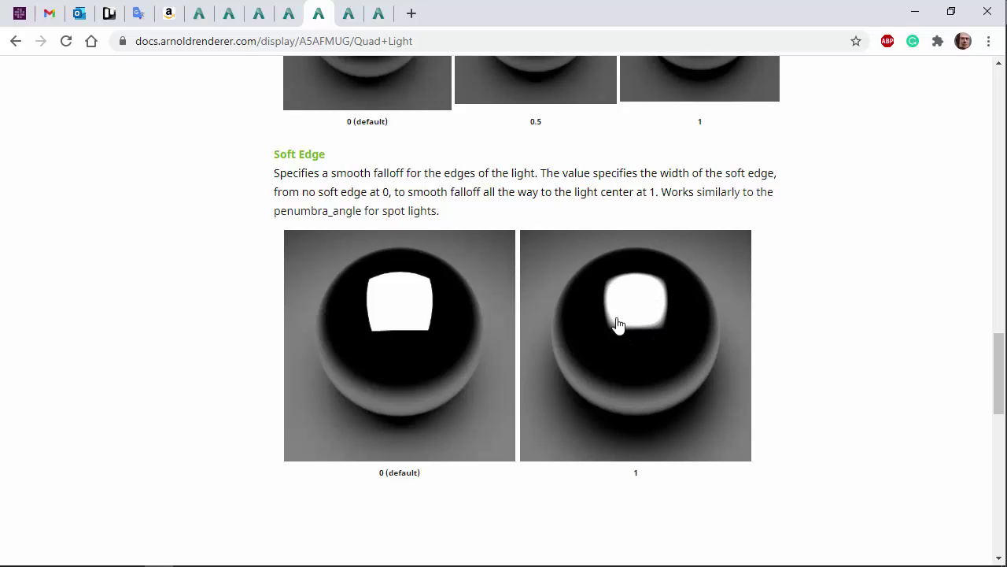
Return to Maya, duplicate the area light, and move and rotate the copy toward the car's rear side
{"action": "scroll", "coordinate": [836, 313], "scroll_direction": "up", "scroll_amount": 1}
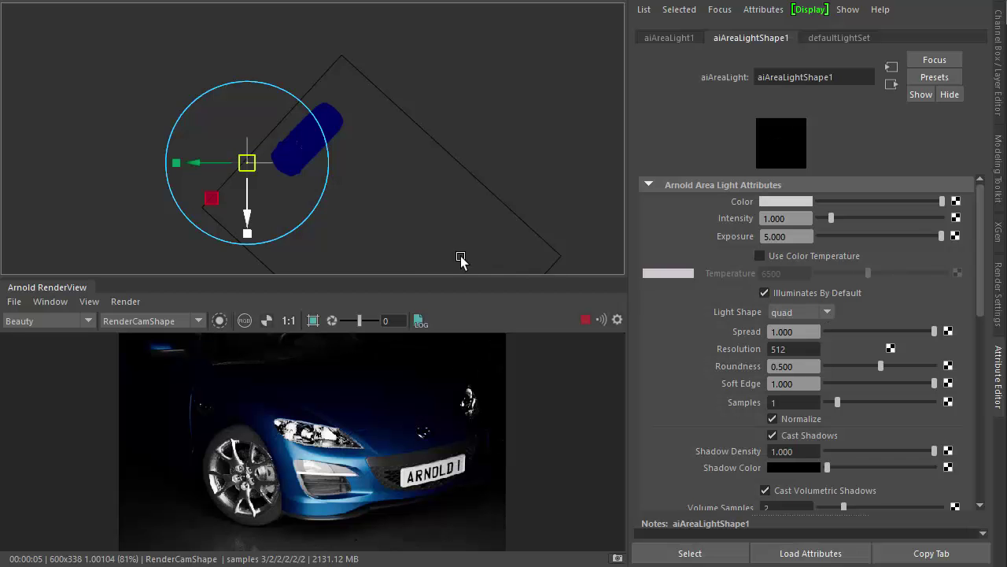
{"action": "key", "text": "ctrl+d"}
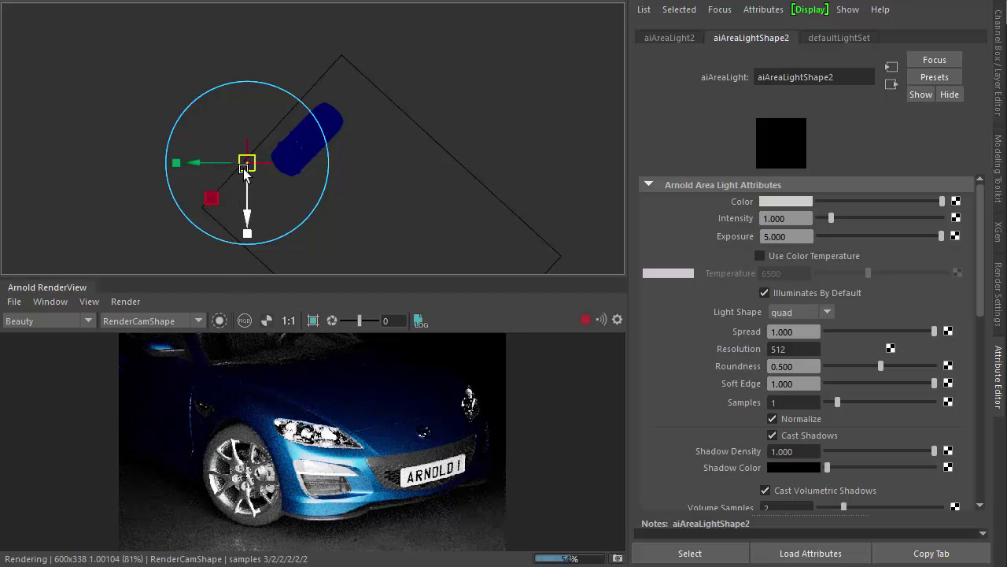
{"action": "left_click_drag", "start_coordinate": [247, 163], "coordinate": [285, 77]}
{"action": "left_click_drag", "start_coordinate": [285, 158], "coordinate": [245, 148]}
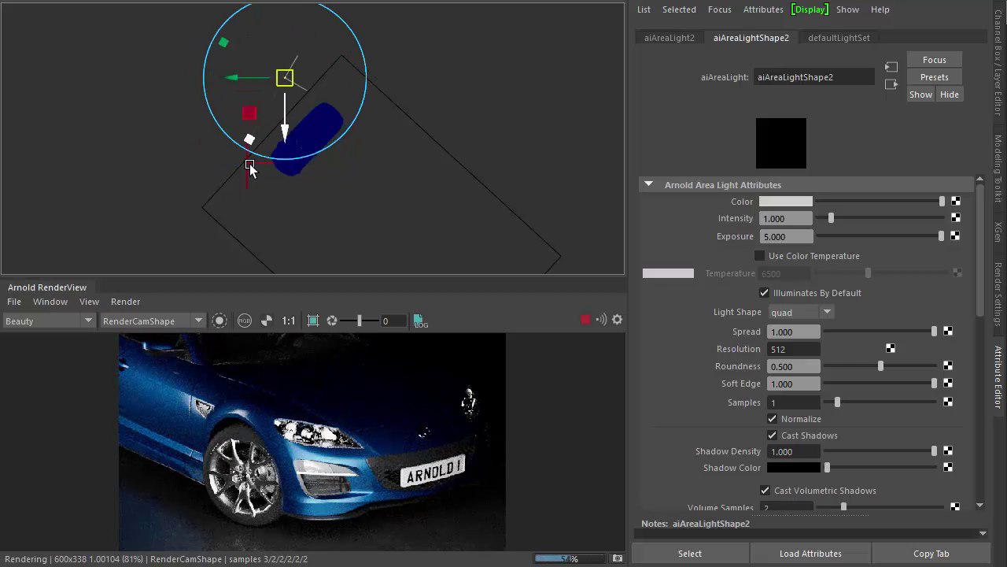
Fine-tune the copied light's position and angle beside the car's rear end, and scale it up slightly
{"action": "key", "text": "ctrl+z"}
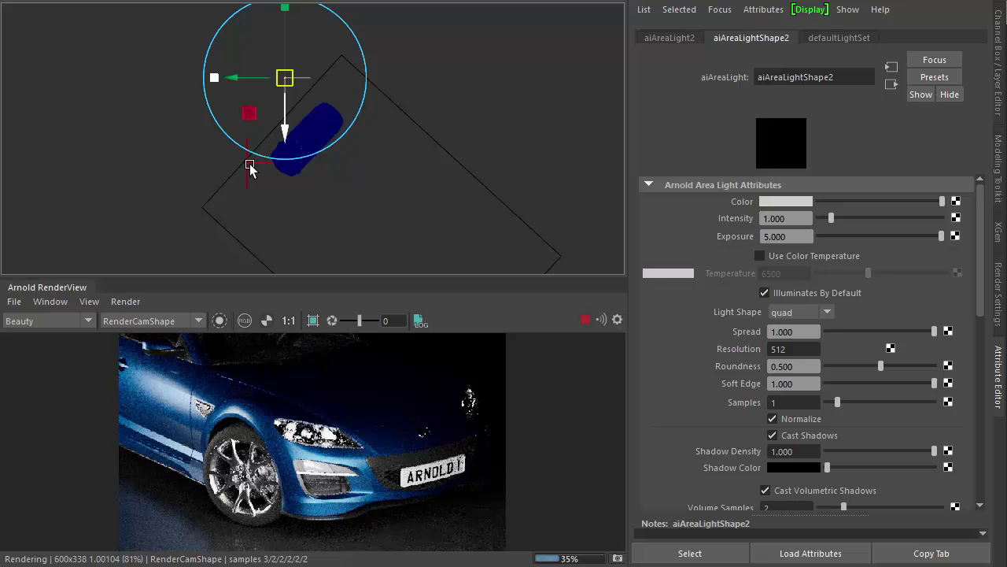
{"action": "key", "text": "ctrl+z"}
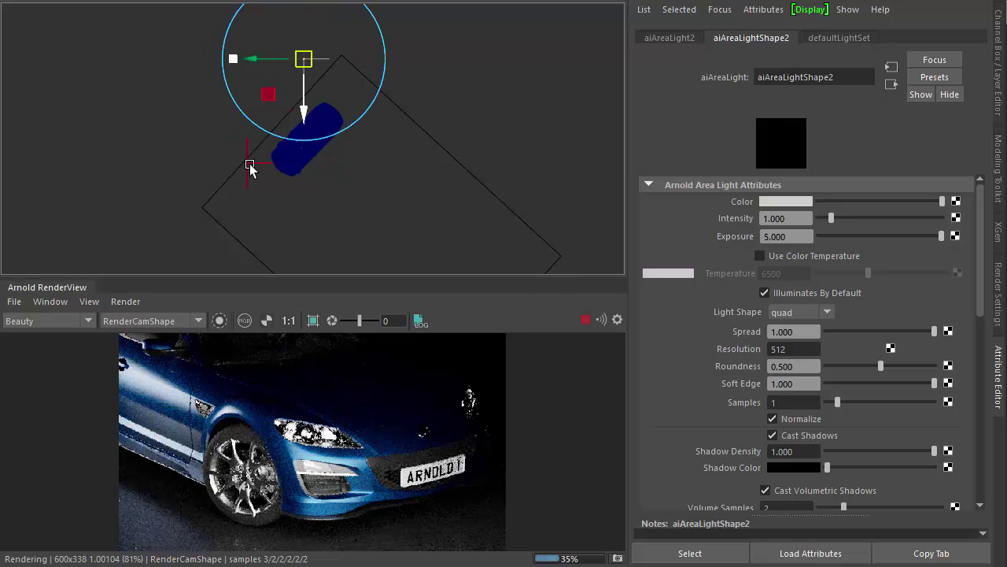
{"action": "key", "text": "ctrl+z"}
{"action": "key", "text": "ctrl+z"}
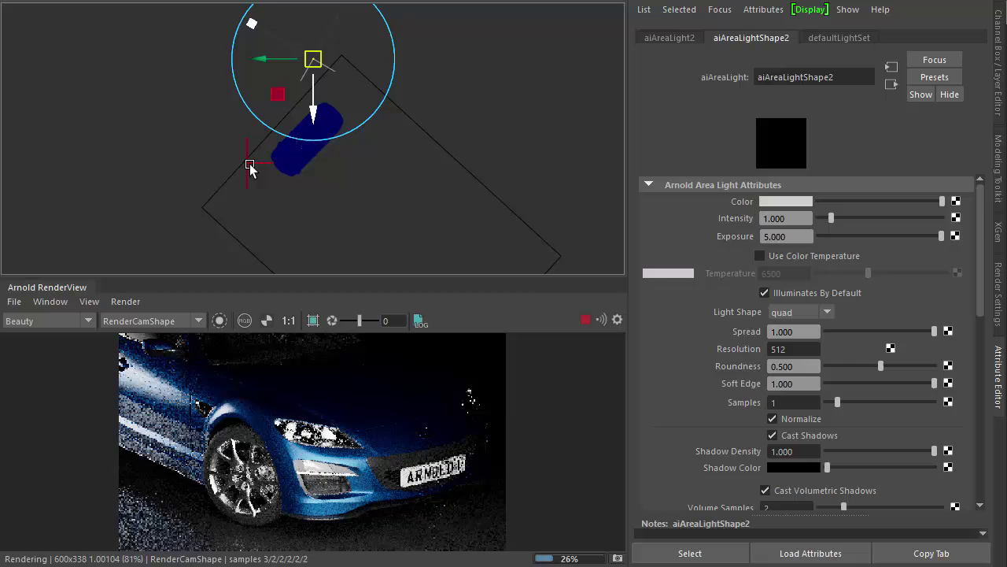
{"action": "key", "text": "ctrl+z"}
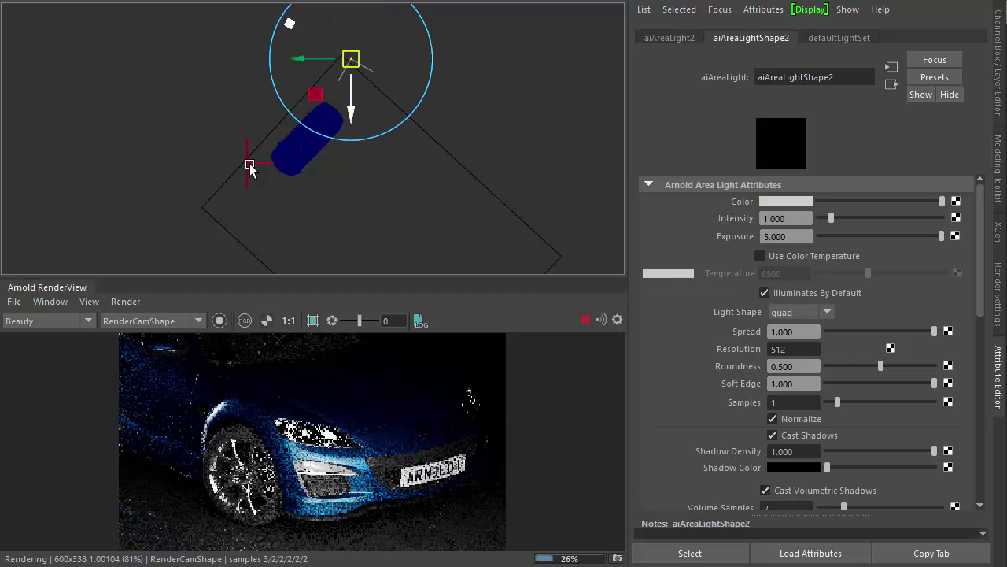
{"action": "key", "text": "ctrl+z"}
{"action": "key", "text": "ctrl+z"}
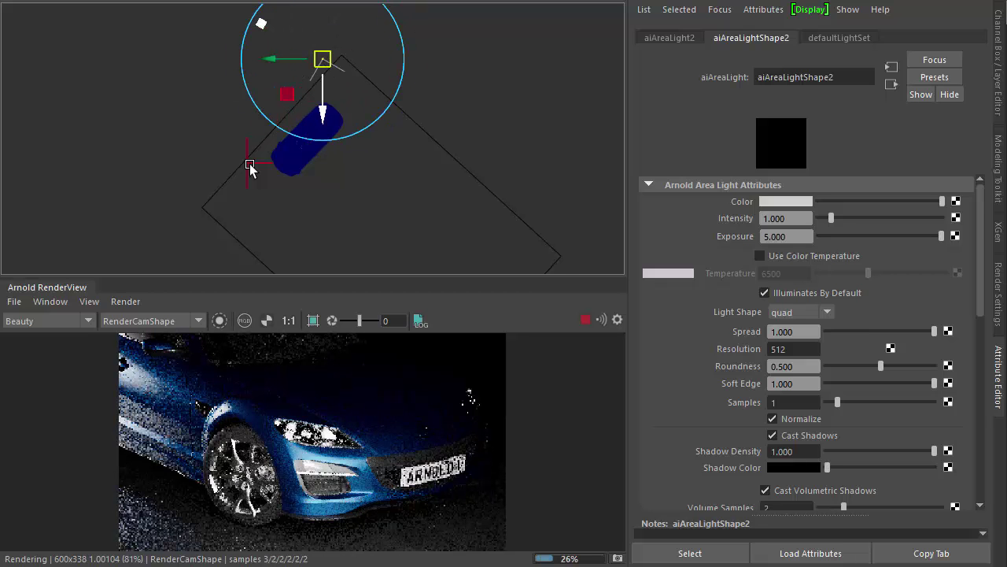
{"action": "key", "text": "ctrl+z"}
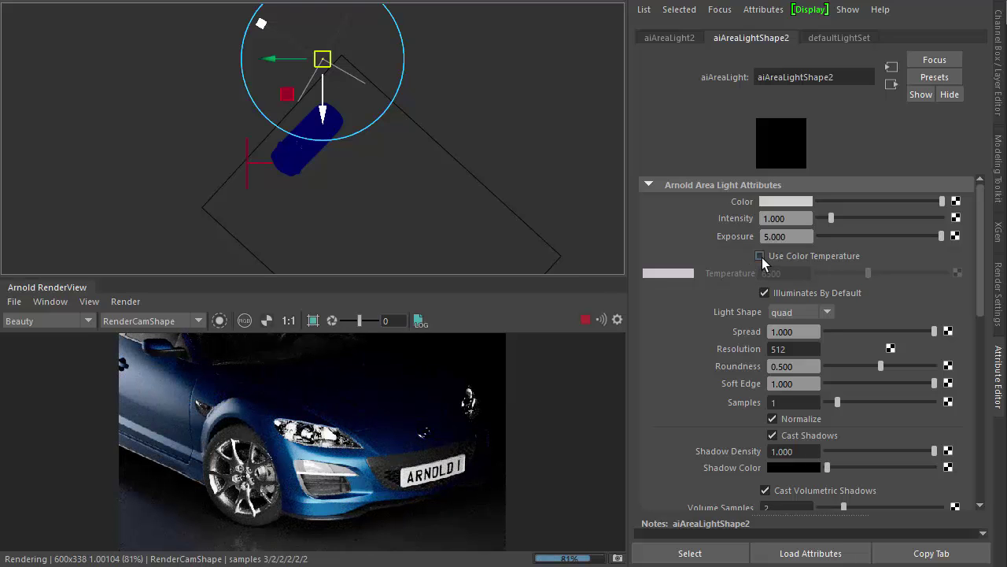
Enable Use Color Temperature on the rear-side light and on the original front-side area light
{"action": "left_click", "coordinate": [760, 256]}
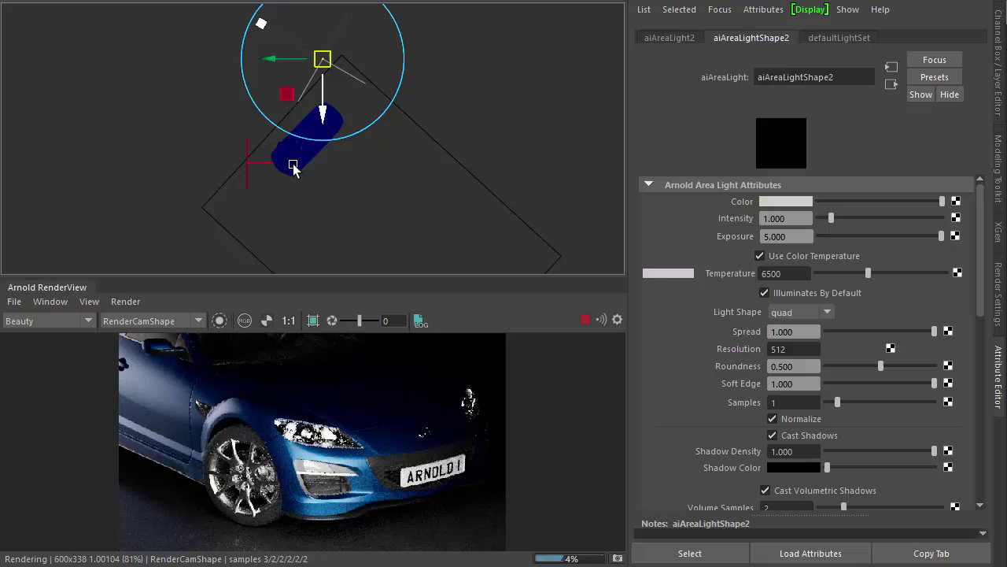
{"action": "left_click", "coordinate": [262, 162]}
{"action": "left_click", "coordinate": [767, 255]}
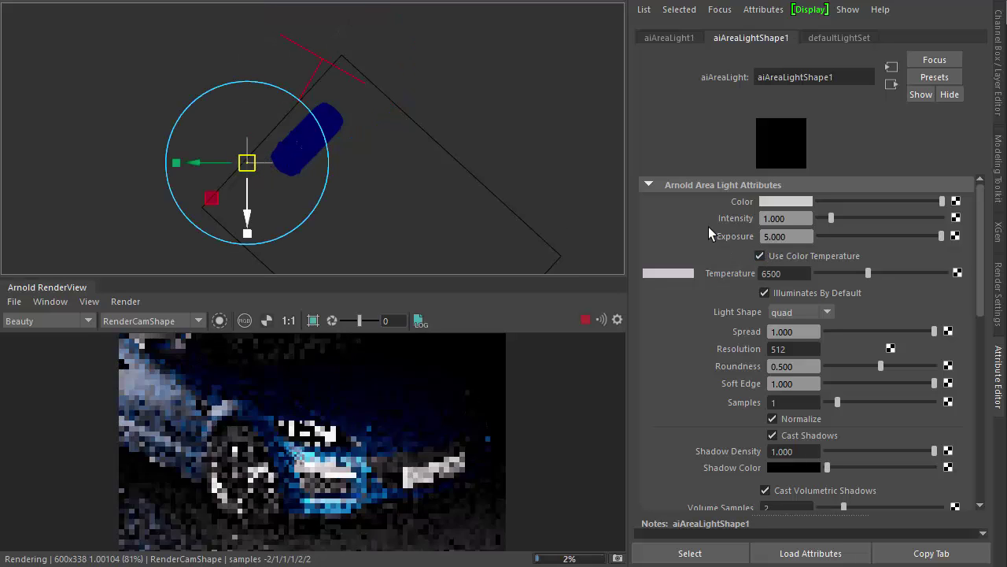
Duplicate the rear-side area light, place the copy in front of the car, and rotate it to face the car
{"action": "left_click", "coordinate": [343, 72]}
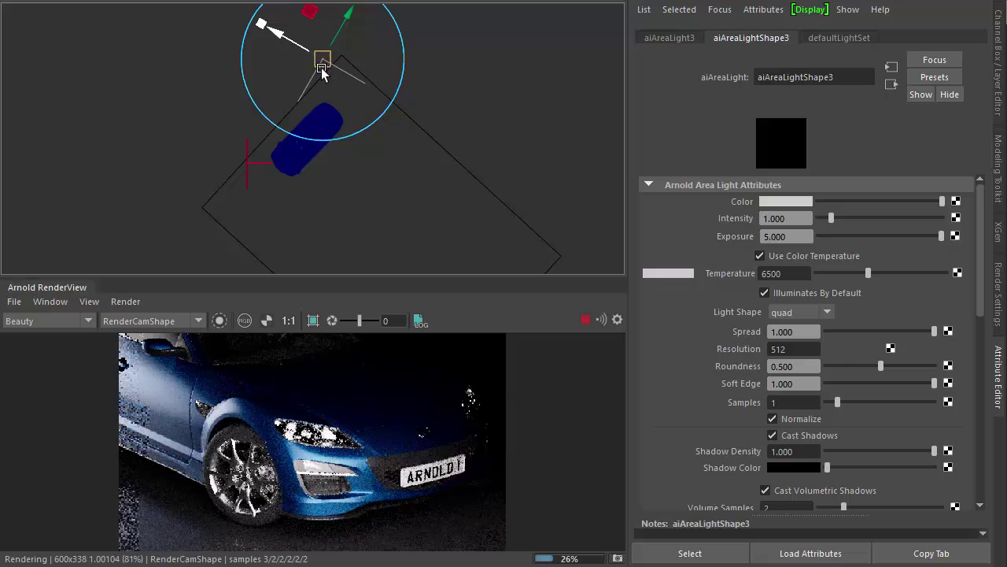
{"action": "left_click_drag", "start_coordinate": [321, 69], "coordinate": [319, 253]}
{"action": "middle_click_drag", "start_coordinate": [319, 253], "coordinate": [313, 206], "text": "alt"}
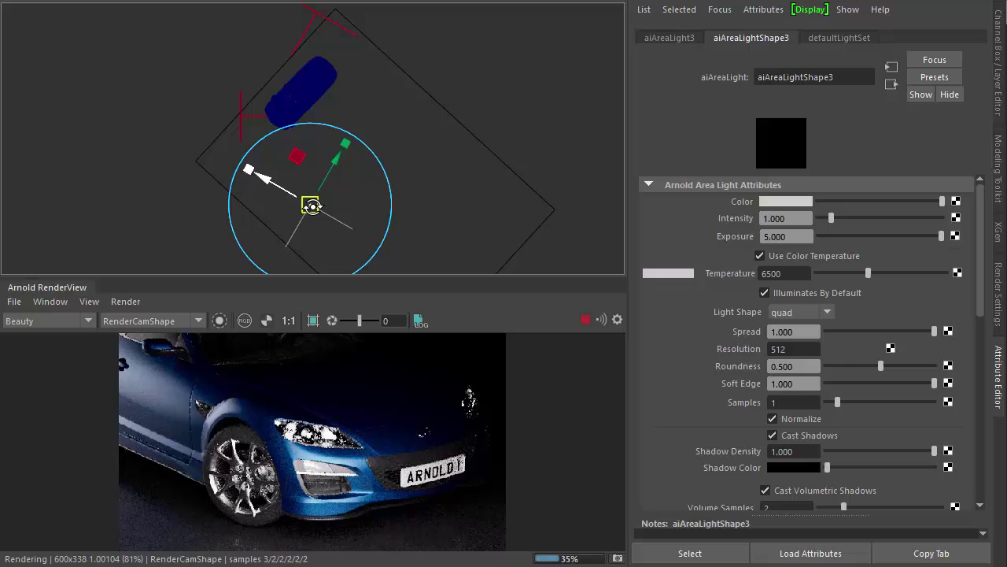
{"action": "left_click_drag", "start_coordinate": [313, 206], "coordinate": [293, 216]}
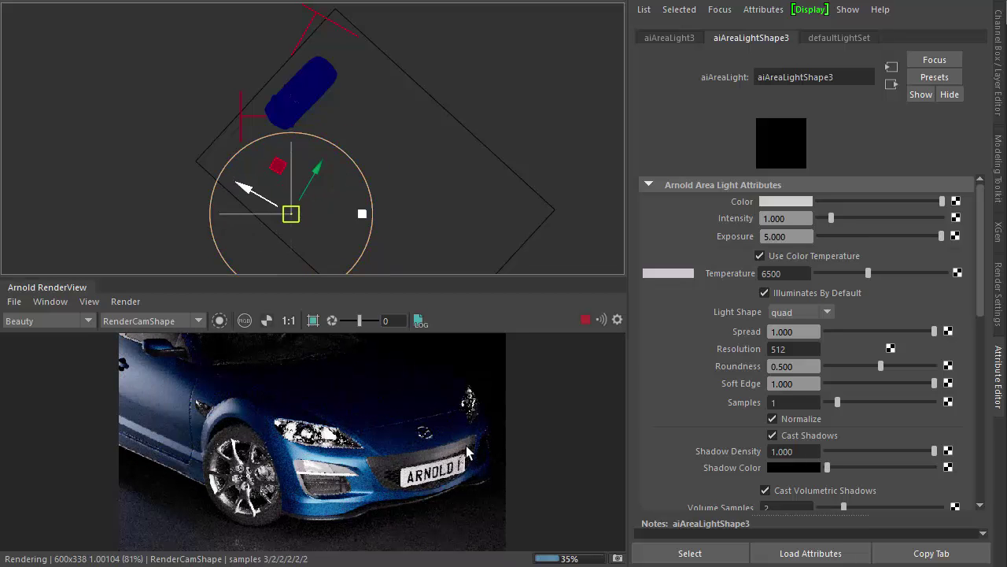
{"action": "key", "text": "ctrl+z"}
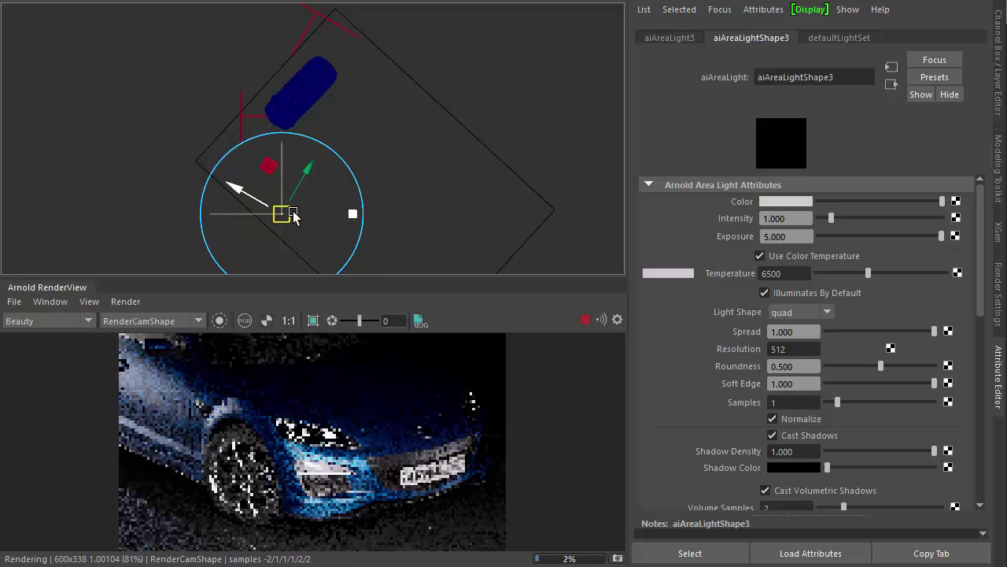
Switch to a side view and raise the front area light well above the floor
{"action": "key", "text": "space"}
{"action": "key", "text": "space"}
{"action": "key", "text": "alt+Up"}
{"action": "key", "text": "alt+Up"}
{"action": "key", "text": "alt+Up"}
{"action": "key", "text": "alt+Up"}
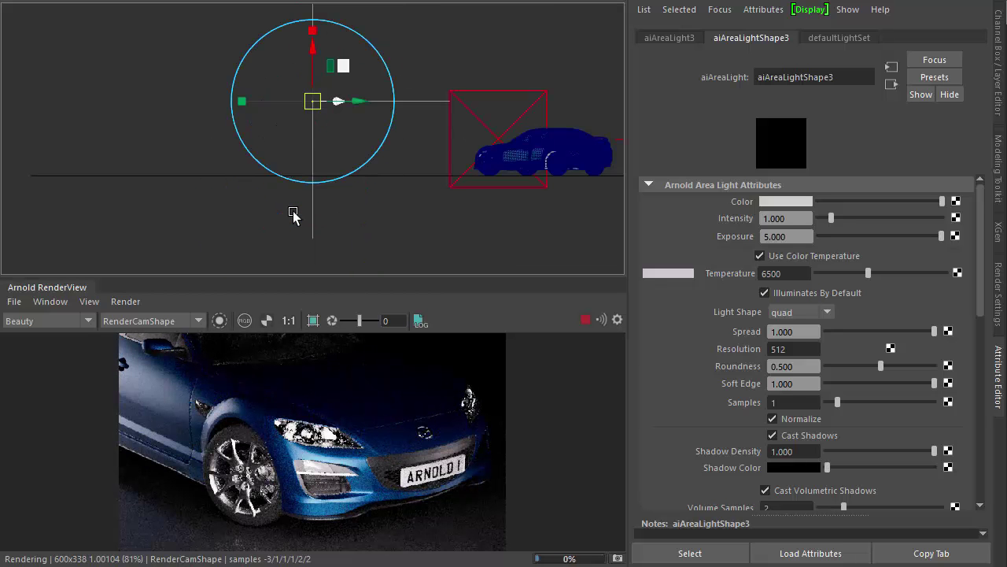
{"action": "left_click_drag", "start_coordinate": [293, 214], "coordinate": [292, 213]}
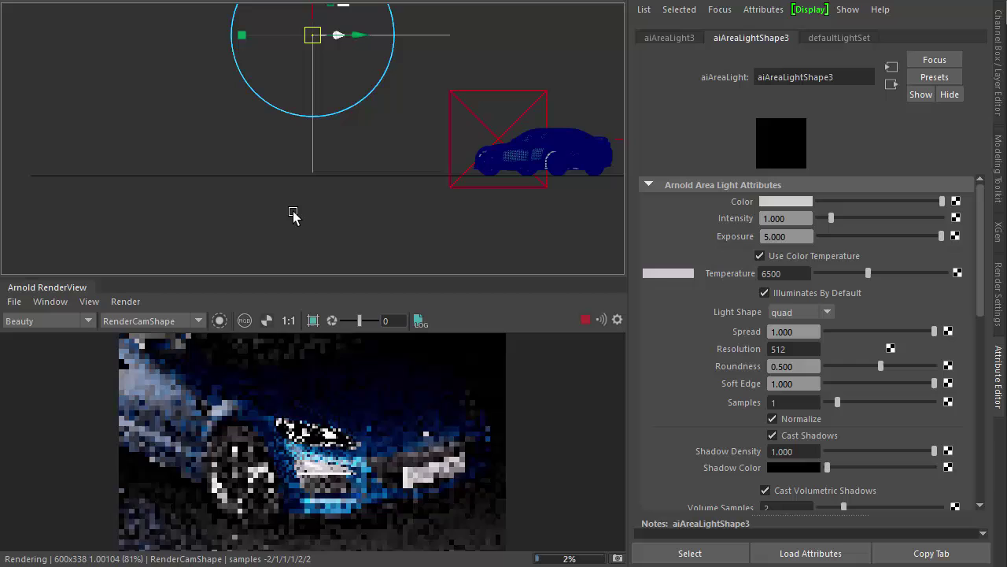
Set the front area light's Exposure to 5.5
{"action": "double_click", "coordinate": [794, 237]}
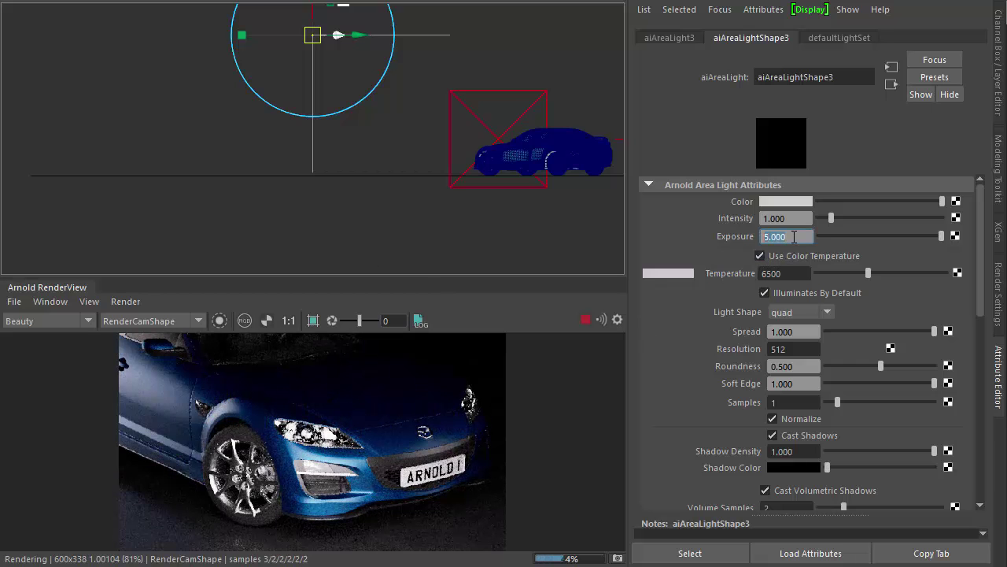
{"action": "type", "text": "5.5"}
{"action": "key", "text": "Tab"}
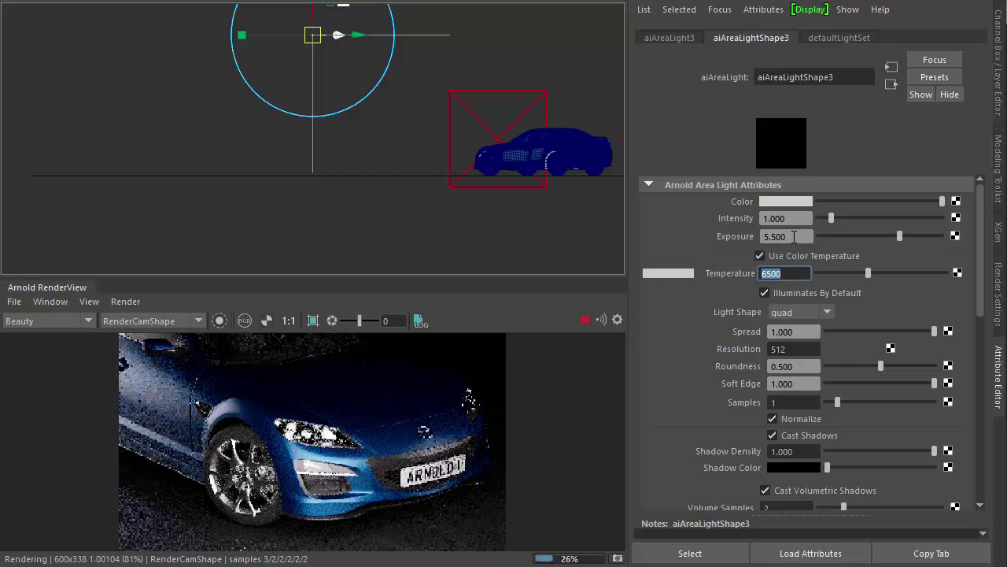
Duplicate the front light from the top view, place the copy at the floor's far end facing the car, and lengthen it
{"action": "left_click_drag", "start_coordinate": [320, 89], "coordinate": [299, 97], "text": "alt"}
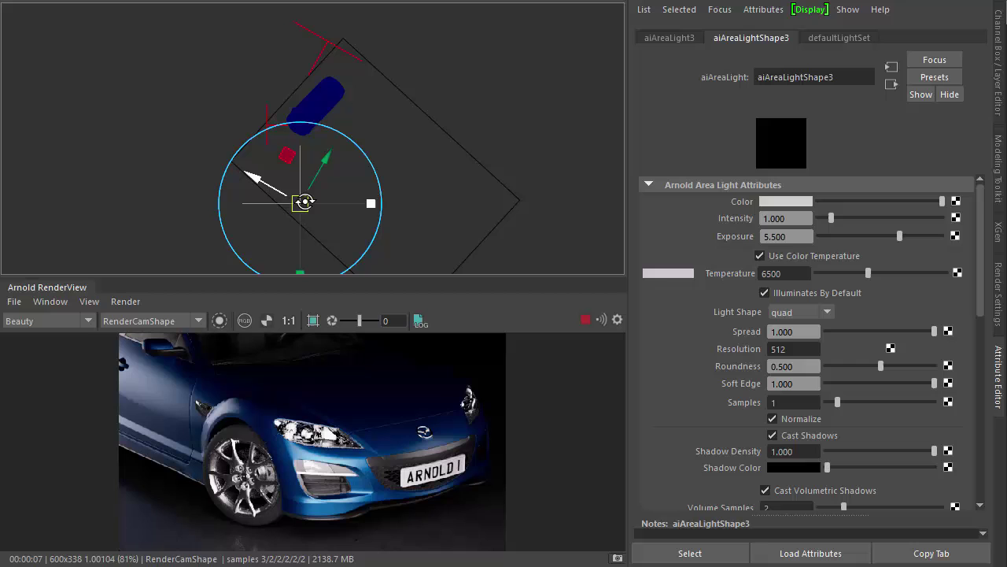
{"action": "key", "text": "ctrl+d"}
{"action": "left_click_drag", "start_coordinate": [305, 202], "coordinate": [473, 133]}
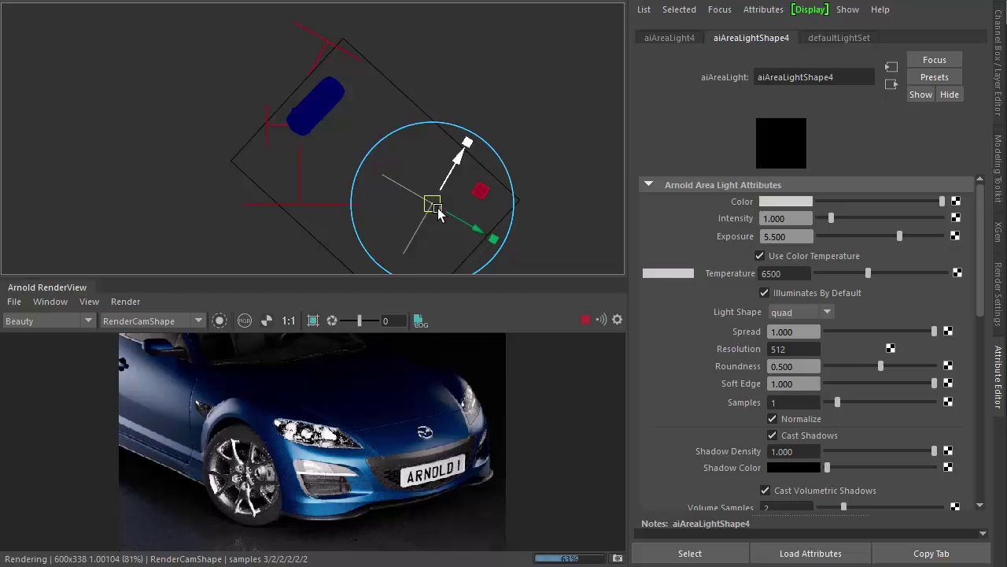
{"action": "left_click_drag", "start_coordinate": [438, 209], "coordinate": [485, 200]}
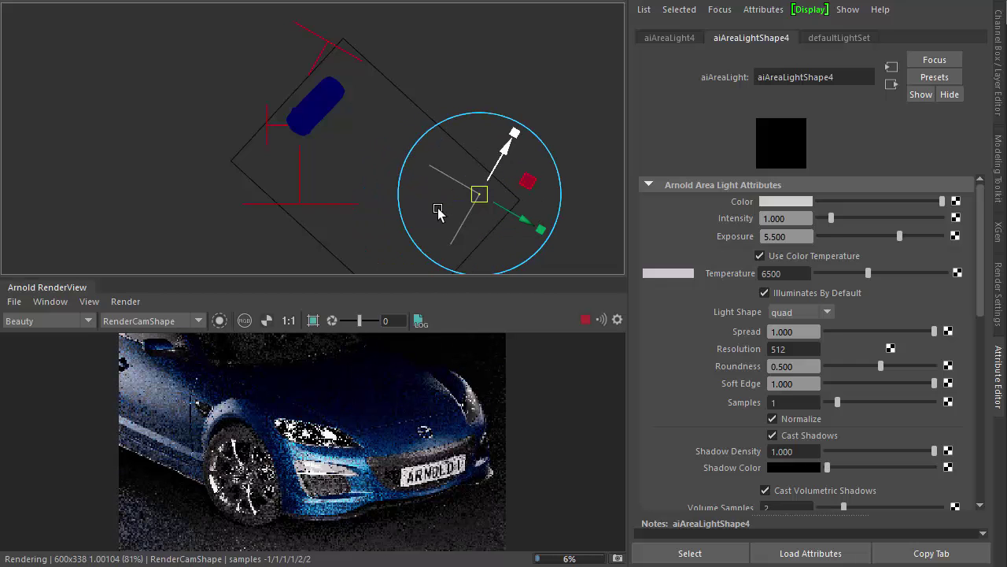
{"action": "left_click", "coordinate": [515, 132]}
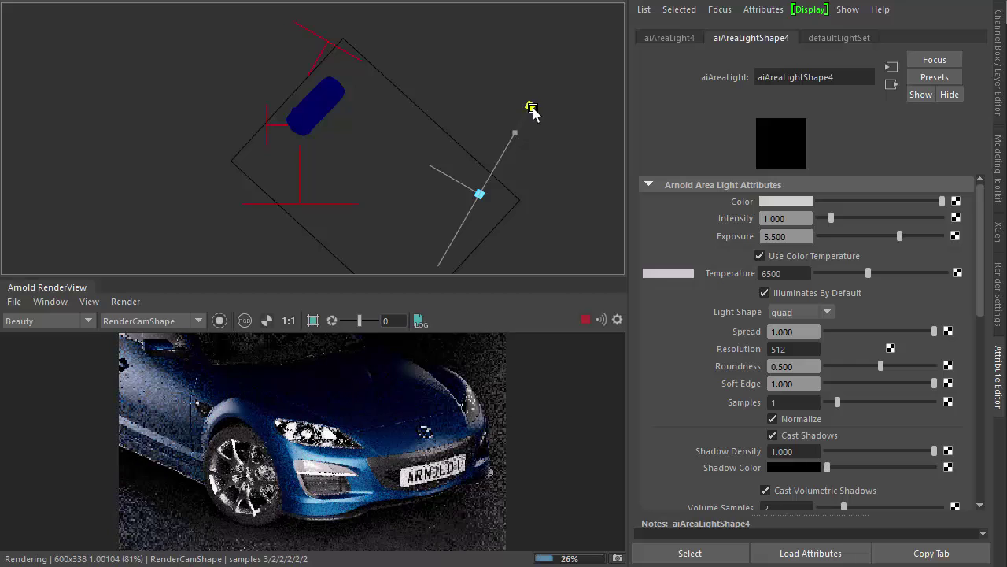
{"action": "left_click_drag", "start_coordinate": [532, 110], "coordinate": [532, 110]}
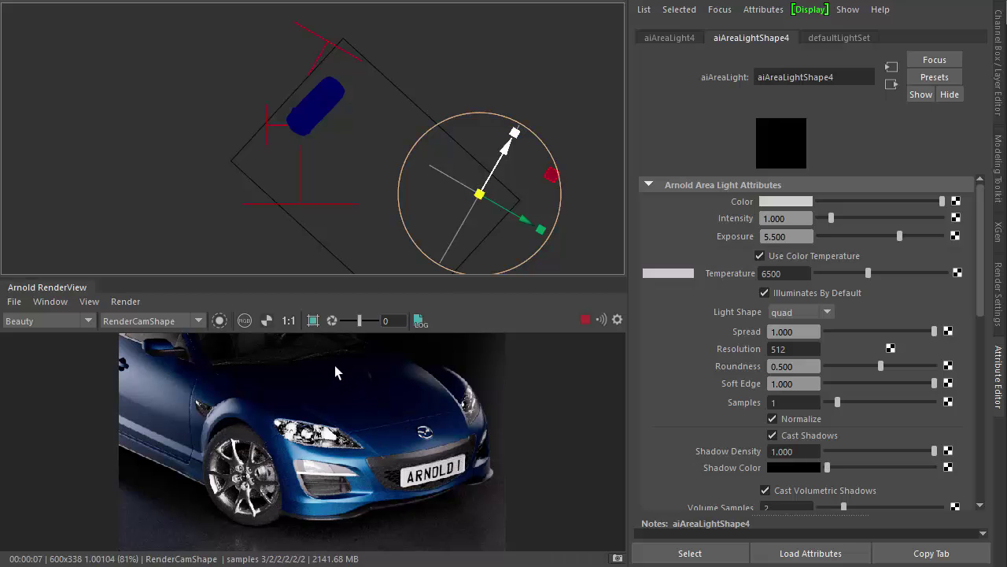
Duplicate the far area light, move the copy over the car's front end, and rotate it to face down
{"action": "key", "text": "ctrl+d"}
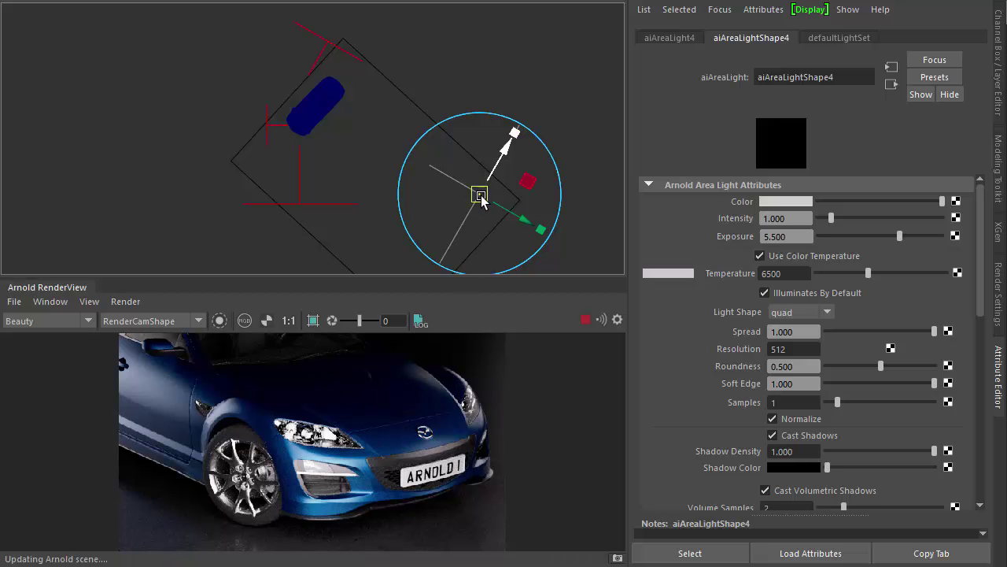
{"action": "mouse_move", "coordinate": [481, 195]}
{"action": "left_mouse_down"}
{"action": "mouse_move", "coordinate": [404, 195]}
{"action": "mouse_move", "coordinate": [319, 137]}
{"action": "left_mouse_up"}
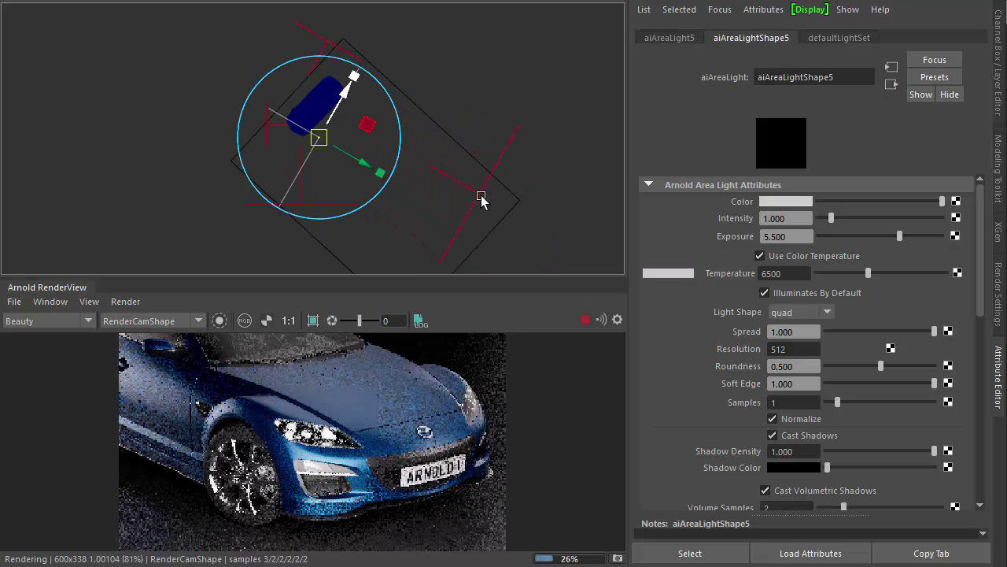
{"action": "left_click_drag", "start_coordinate": [391, 102], "coordinate": [259, 105]}
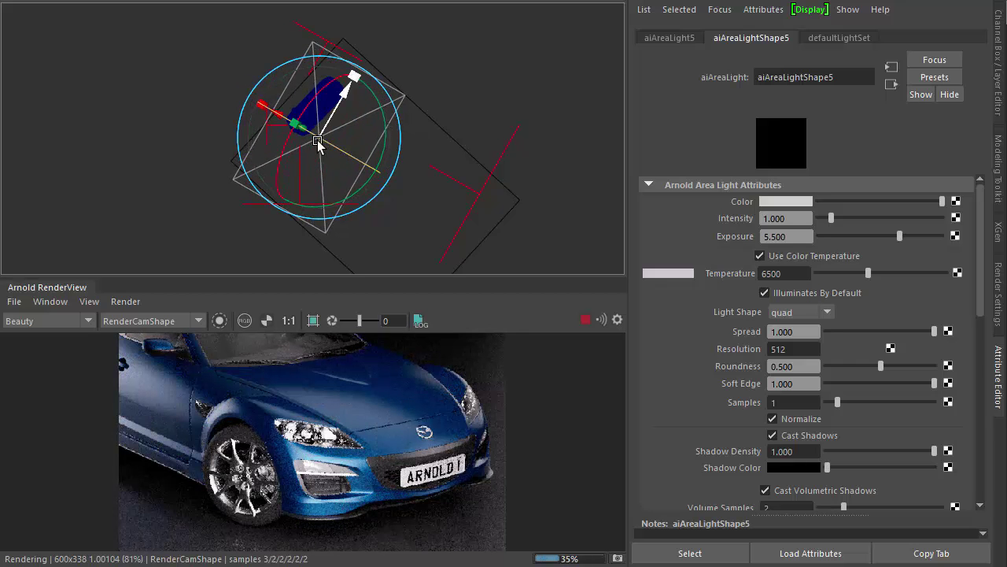
{"action": "mouse_move", "coordinate": [328, 149]}
{"action": "left_mouse_down"}
{"action": "mouse_move", "coordinate": [307, 131]}
{"action": "mouse_move", "coordinate": [371, 165]}
{"action": "mouse_move", "coordinate": [328, 134]}
{"action": "left_mouse_up"}
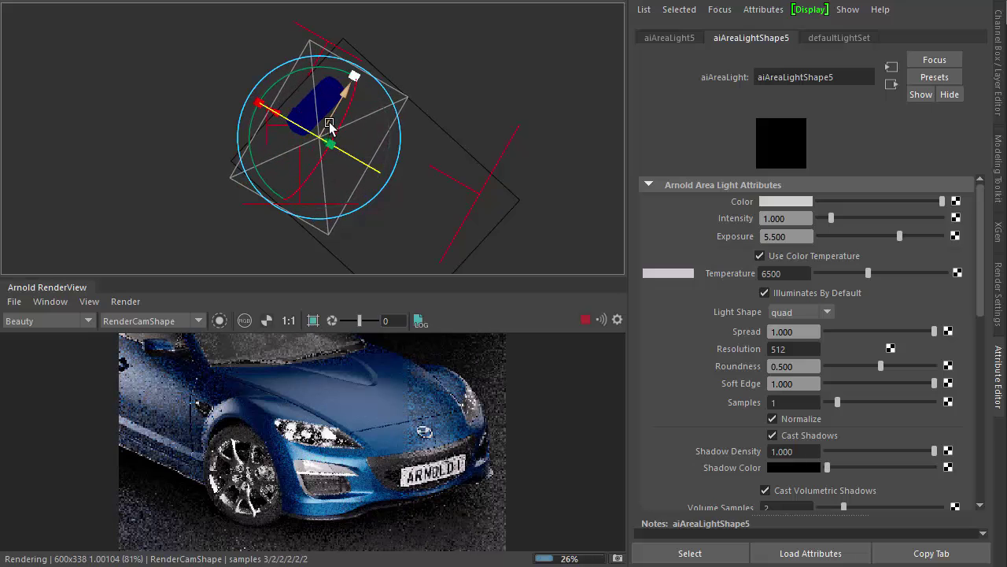
Scale down the overhead area light and shift it closer over the car's front corner
{"action": "left_click", "coordinate": [329, 124]}
{"action": "key", "text": "ctrl+z"}
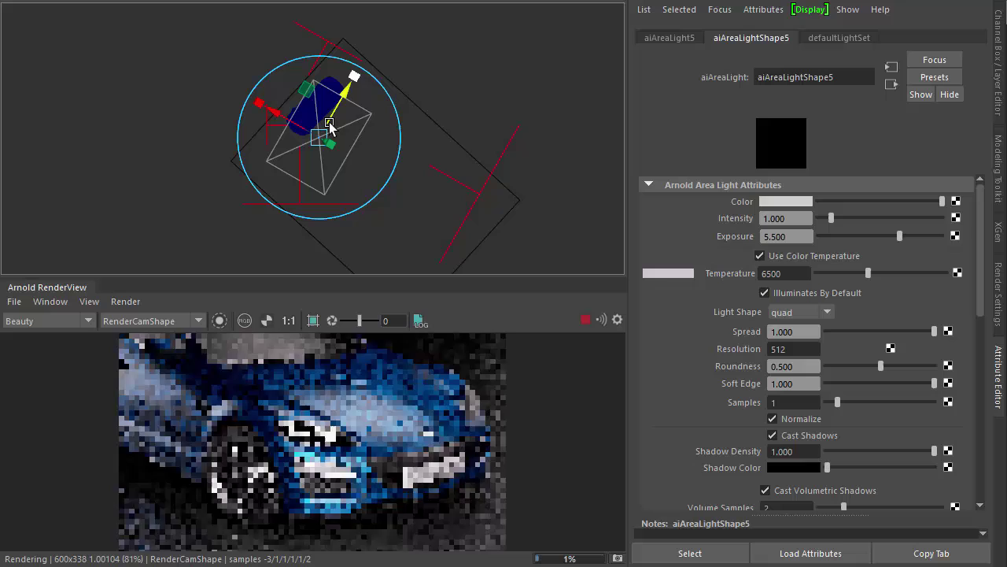
{"action": "key", "text": "ctrl+z"}
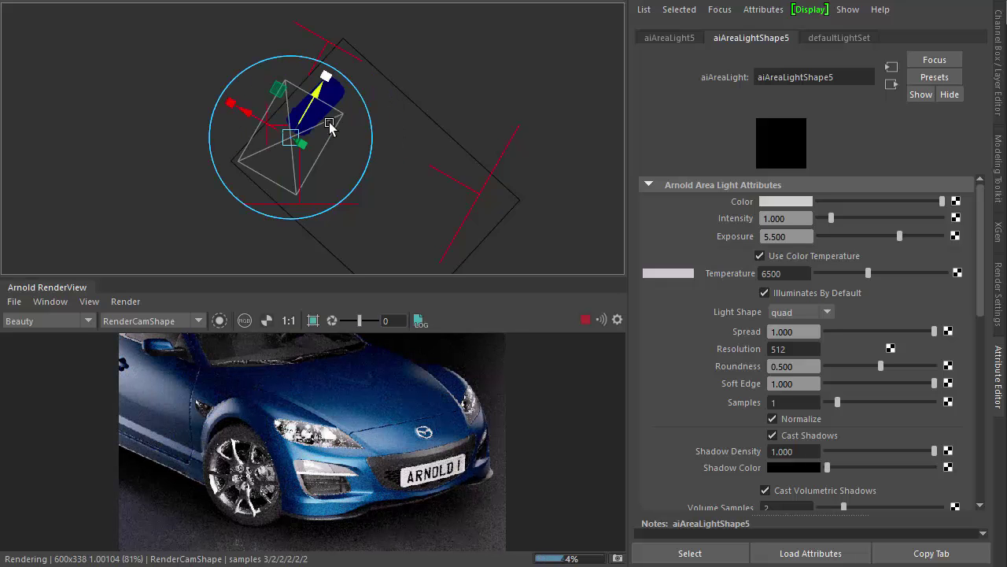
{"action": "key", "text": "alt+Left"}
{"action": "key", "text": "alt+Up"}
{"action": "key", "text": "alt+Right"}
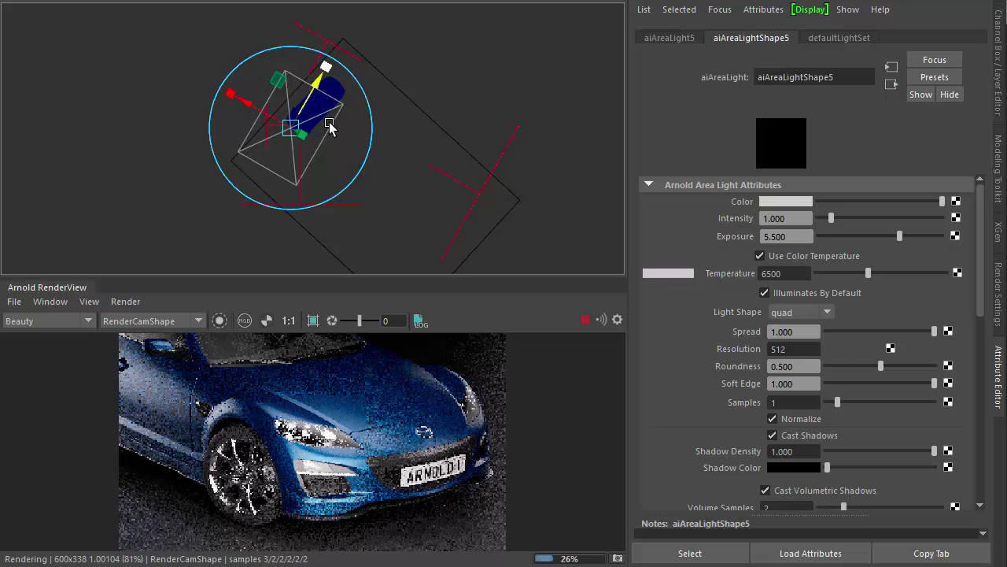
Narrow the overhead area light and fine-tune its tilt and position above the car's front
{"action": "left_click", "coordinate": [351, 74]}
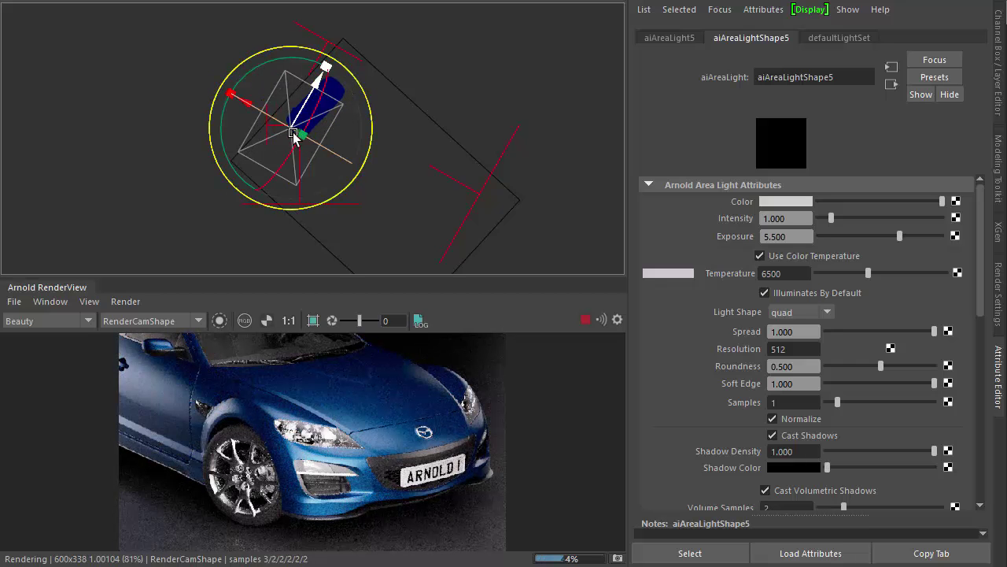
{"action": "left_click_drag", "start_coordinate": [285, 123], "coordinate": [277, 116]}
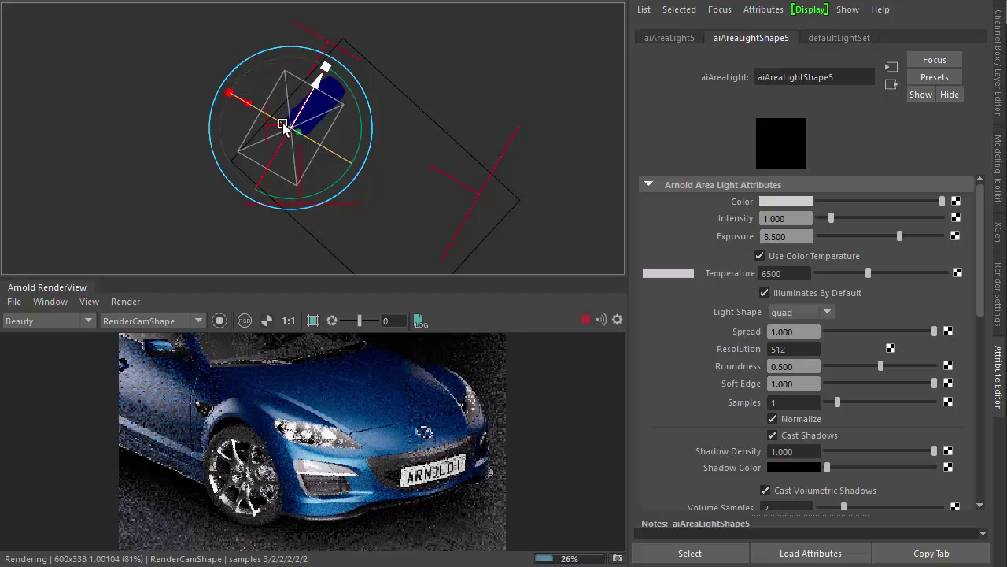
{"action": "left_click", "coordinate": [228, 94]}
{"action": "left_click_drag", "start_coordinate": [228, 94], "coordinate": [245, 108]}
{"action": "left_click", "coordinate": [291, 125]}
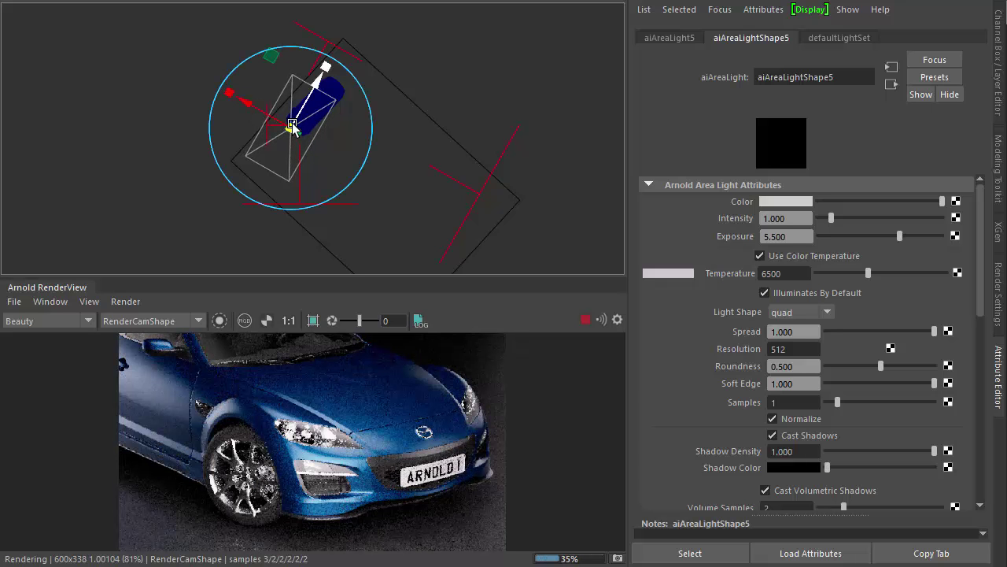
{"action": "left_click_drag", "start_coordinate": [292, 126], "coordinate": [301, 127]}
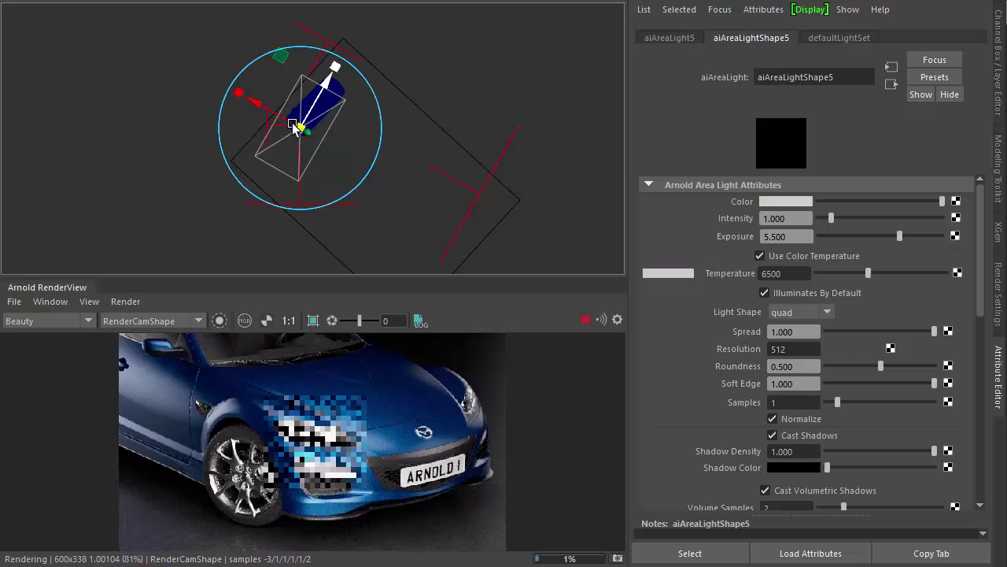
Set the overhead area light's exposure to 4 and move the light from the front over the middle of the car
{"action": "left_click", "coordinate": [793, 237]}
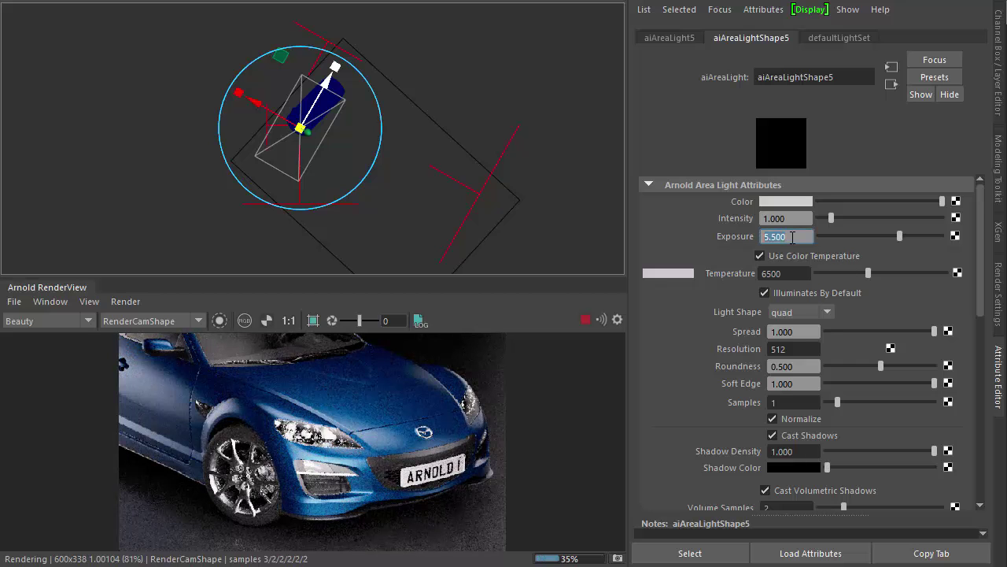
{"action": "key", "text": "Return"}
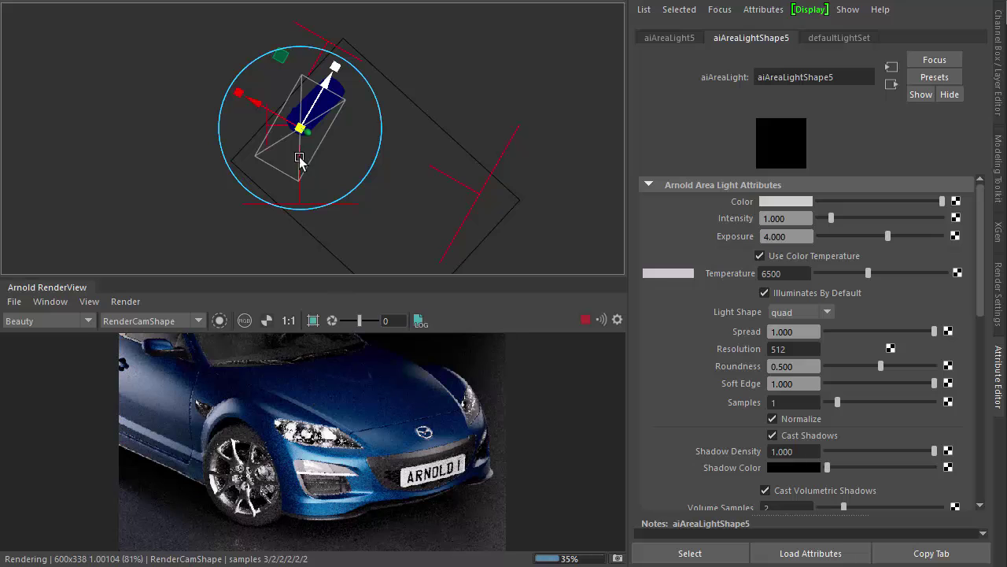
{"action": "left_click", "coordinate": [300, 128]}
{"action": "left_click_drag", "start_coordinate": [299, 128], "coordinate": [319, 109]}
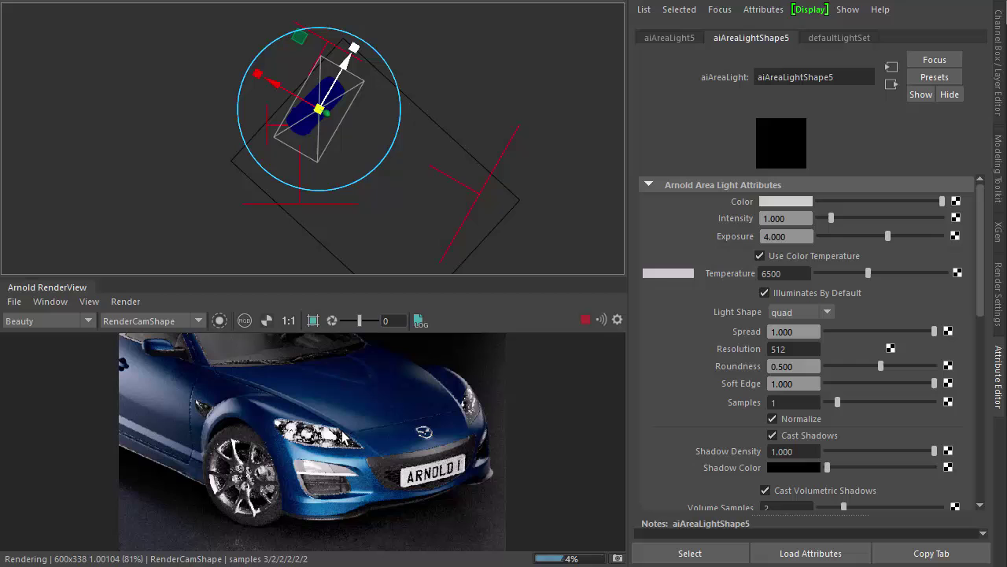
{"action": "left_click", "coordinate": [289, 320]}
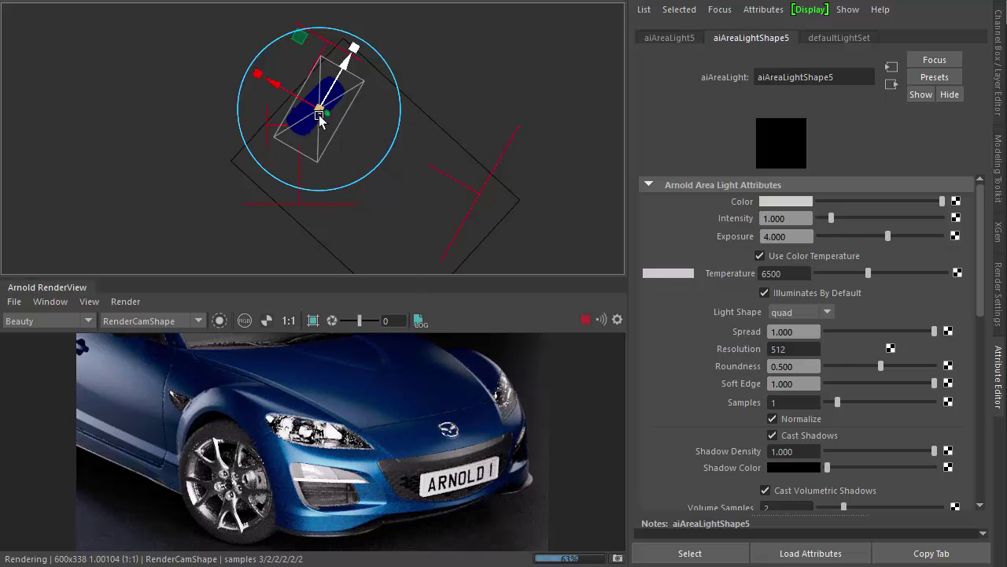
Set the exposure of the side area light beside the car to 4, and reduce it further to 3.5
{"action": "left_click", "coordinate": [300, 174]}
{"action": "left_click", "coordinate": [268, 112]}
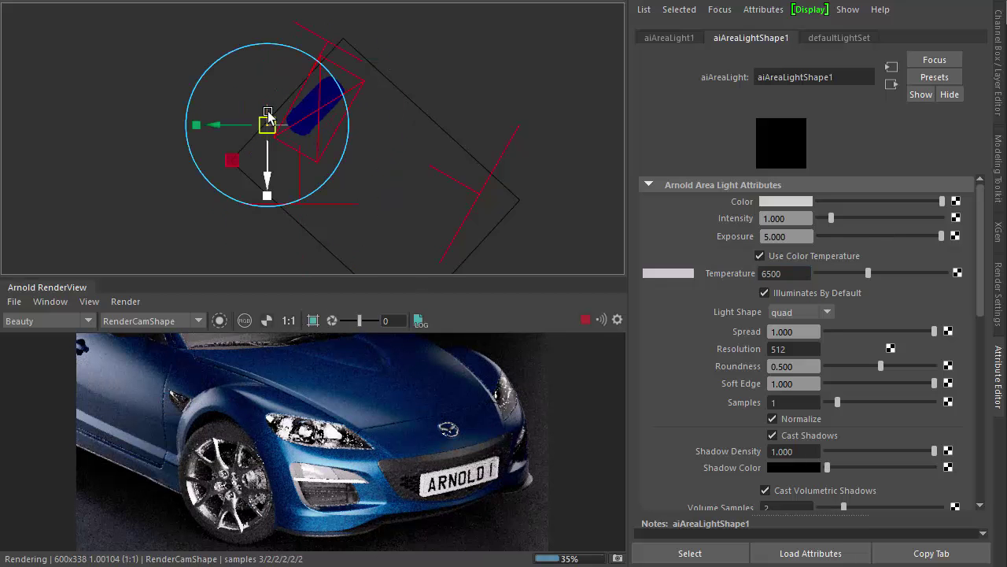
{"action": "left_click", "coordinate": [268, 116]}
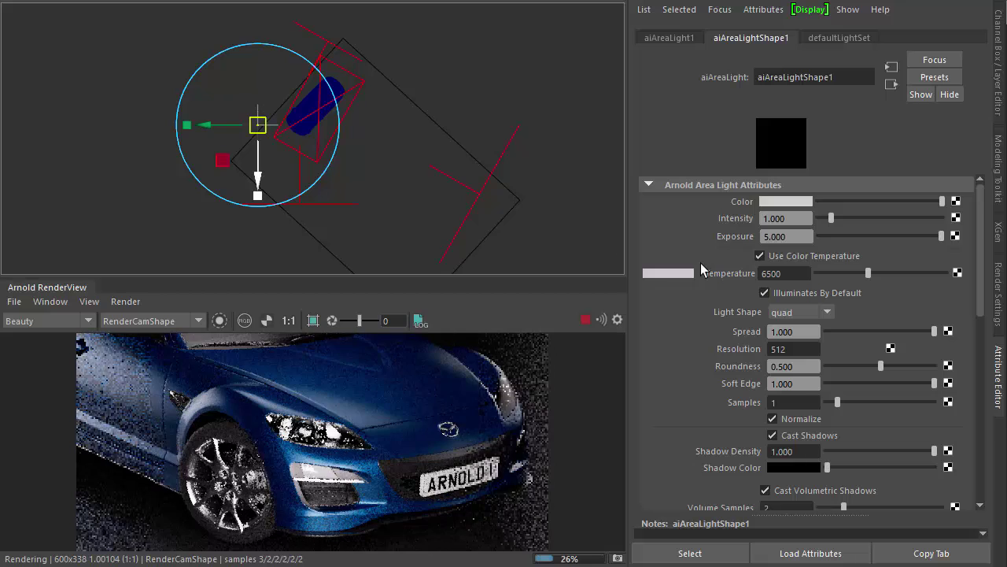
{"action": "double_click", "coordinate": [795, 236]}
{"action": "type", "text": "4"}
{"action": "key", "text": "Tab"}
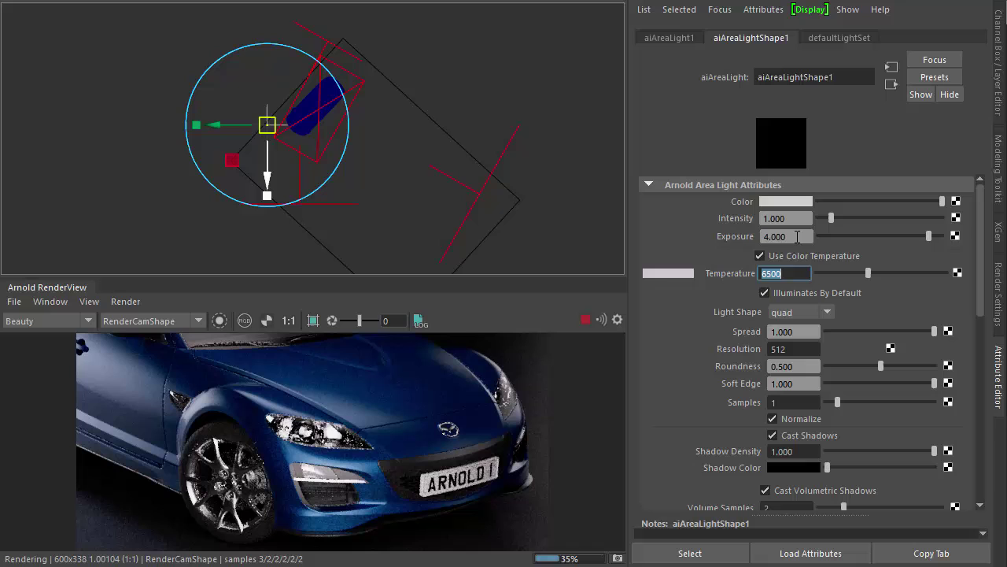
{"action": "double_click", "coordinate": [797, 236]}
{"action": "key", "text": "Tab"}
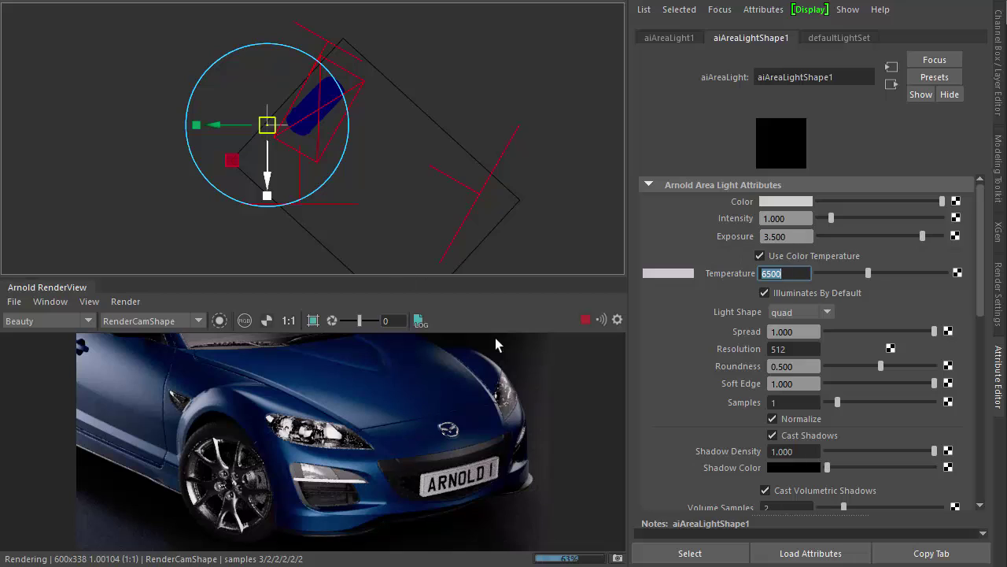
Set the Arnold specular ray depth to 1 in the render settings
{"action": "left_click", "coordinate": [567, 128]}
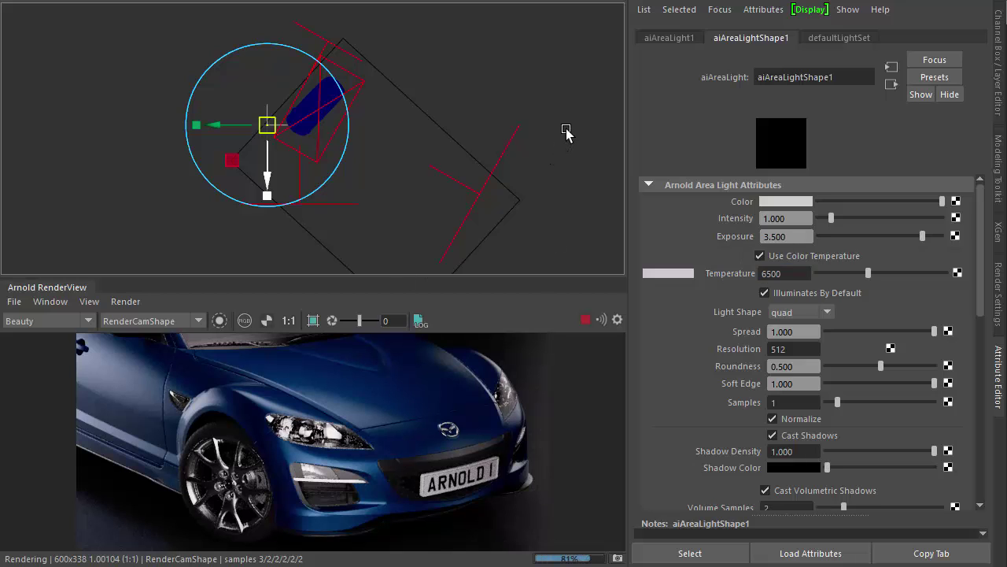
{"action": "left_click", "coordinate": [567, 134]}
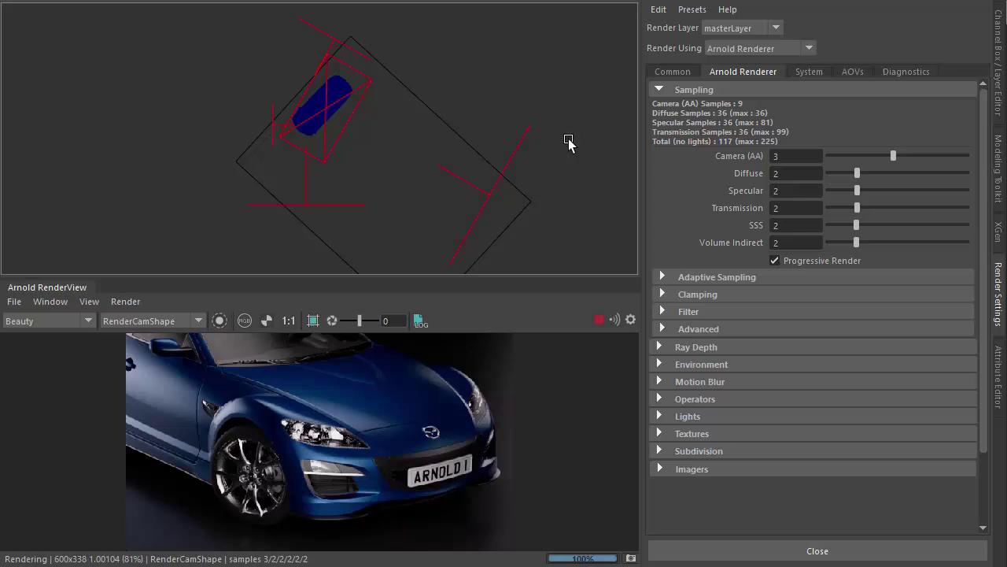
{"action": "left_click", "coordinate": [703, 347]}
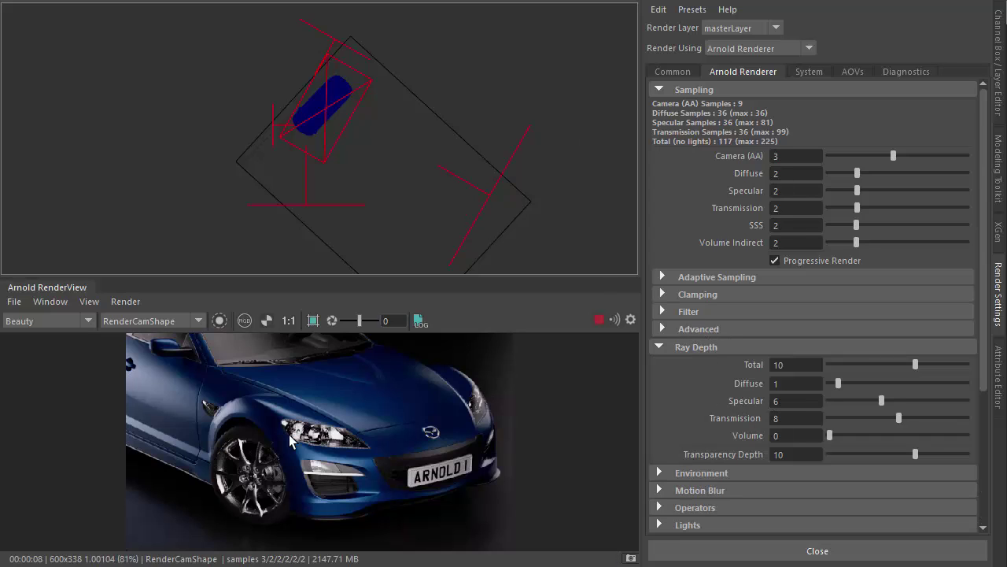
{"action": "double_click", "coordinate": [789, 402]}
{"action": "key", "text": "Tab"}
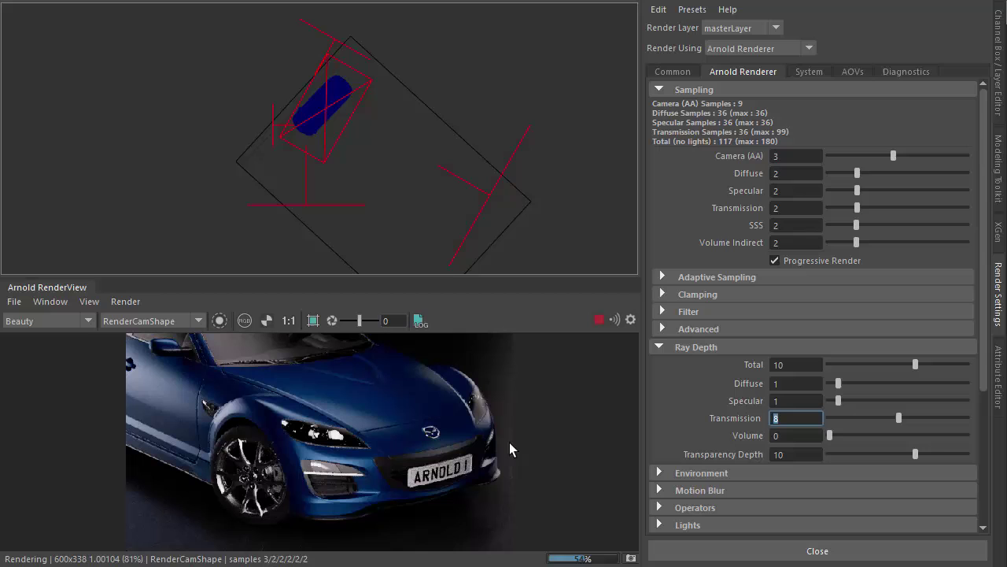
Return the specular ray depth to 6
{"action": "left_click", "coordinate": [777, 402]}
{"action": "type", "text": "6"}
{"action": "key", "text": "Return"}
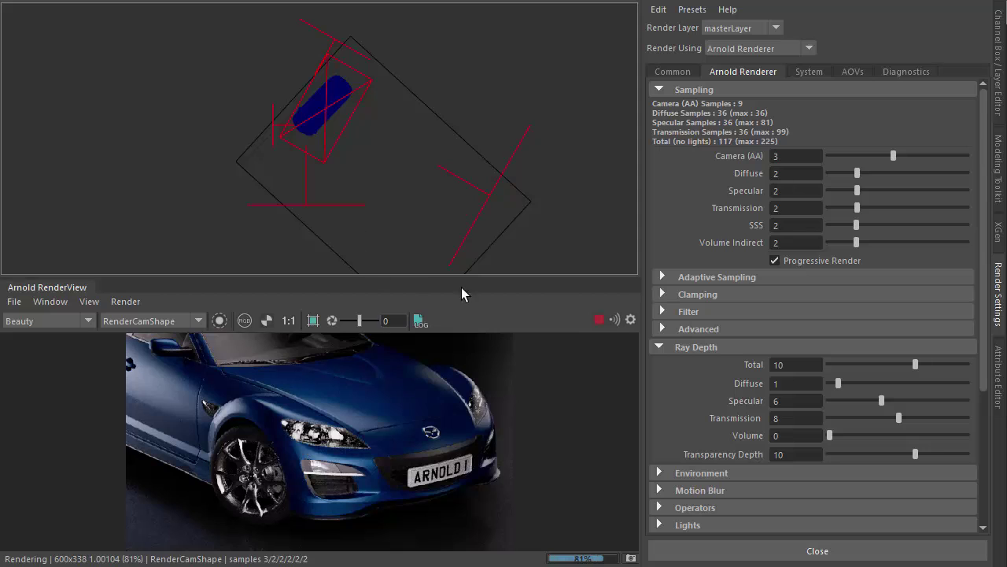
Try a different specular visibility on the front area light and return it to 1
{"action": "left_click", "coordinate": [327, 205]}
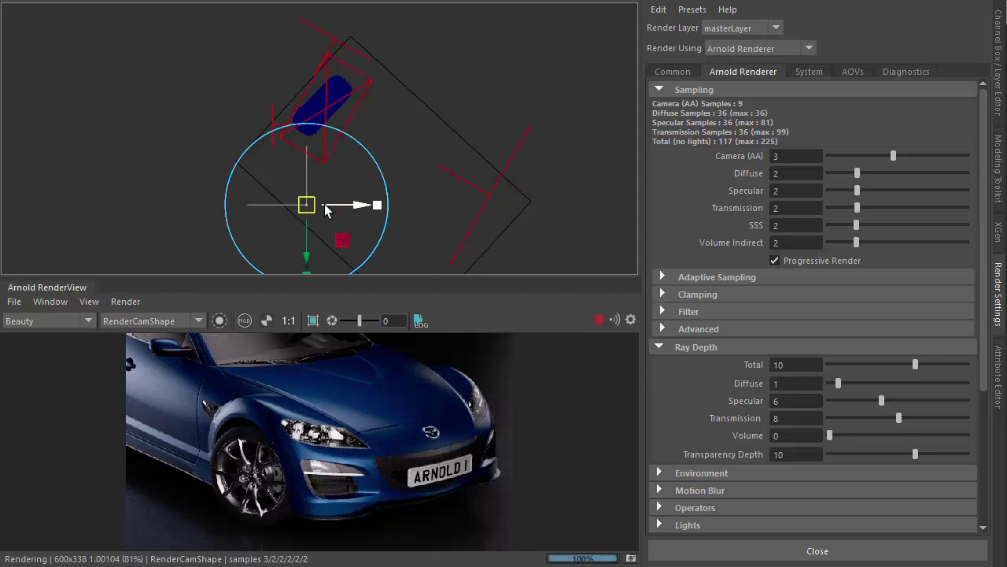
{"action": "key", "text": "ctrl+a"}
{"action": "scroll", "coordinate": [693, 354], "scroll_direction": "down", "scroll_amount": 7}
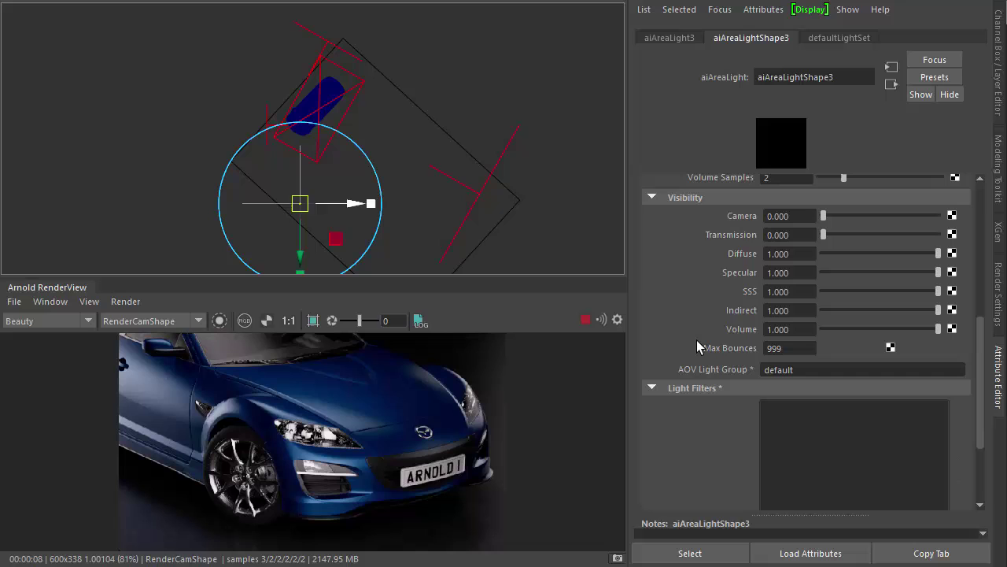
{"action": "left_click_drag", "start_coordinate": [880, 275], "coordinate": [964, 273]}
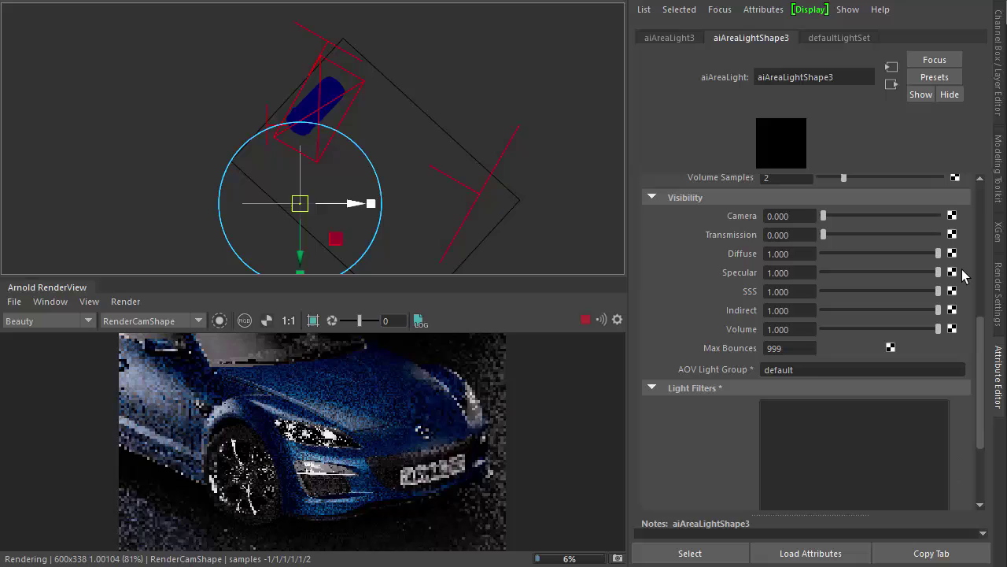
Try a different specular visibility on the side area light, return it to 1, and deselect the light
{"action": "left_click", "coordinate": [268, 109]}
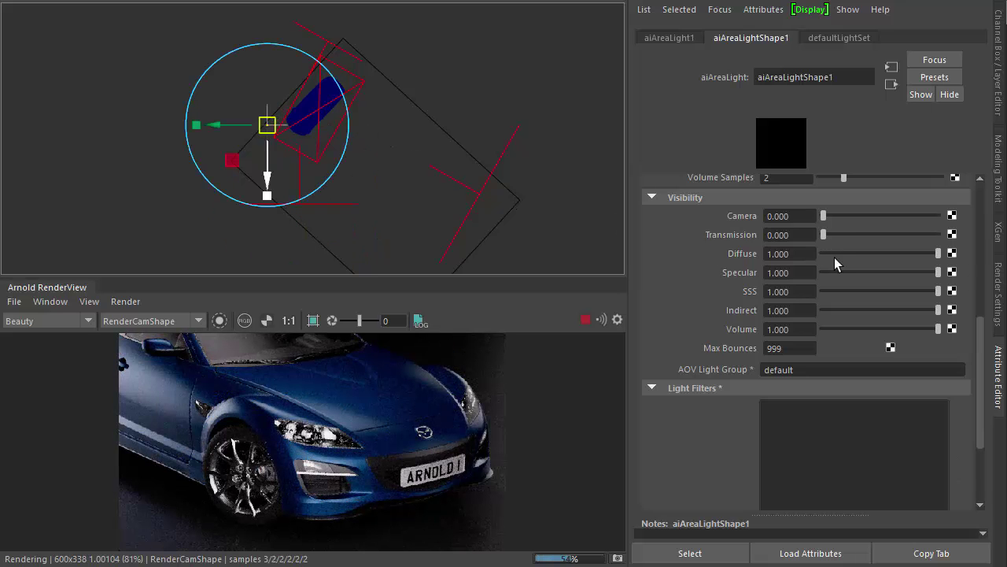
{"action": "mouse_move", "coordinate": [864, 275]}
{"action": "left_mouse_down"}
{"action": "mouse_move", "coordinate": [839, 274]}
{"action": "mouse_move", "coordinate": [883, 277]}
{"action": "left_mouse_up"}
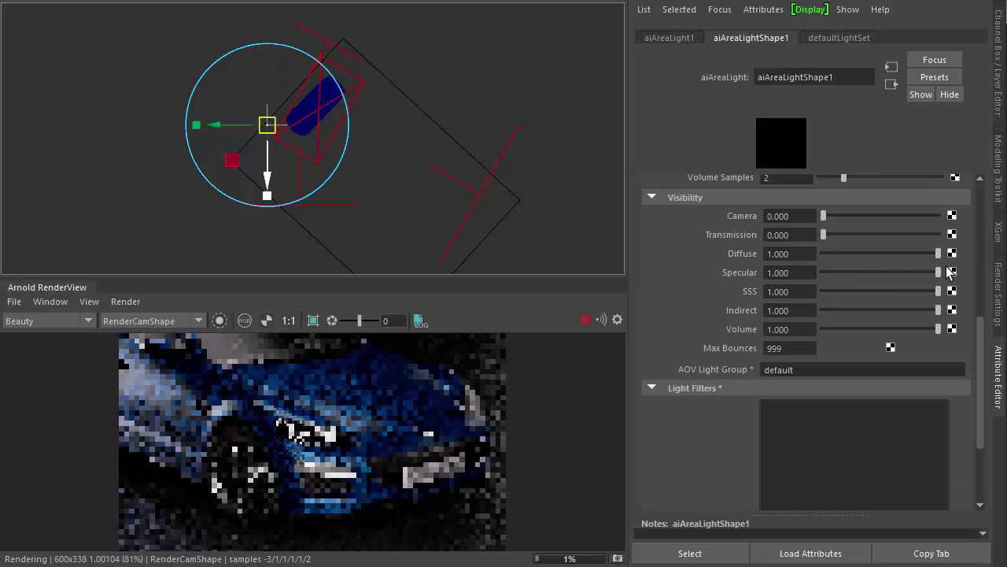
{"action": "left_click", "coordinate": [370, 107]}
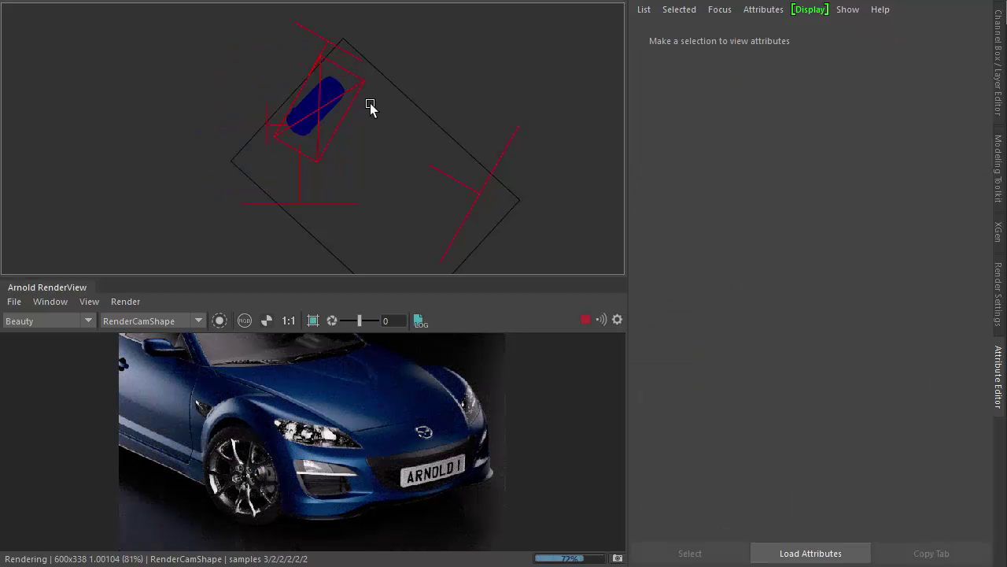
Select the Mazda stand-in and examine its attributes and the path of its source file
{"action": "left_click", "coordinate": [332, 87]}
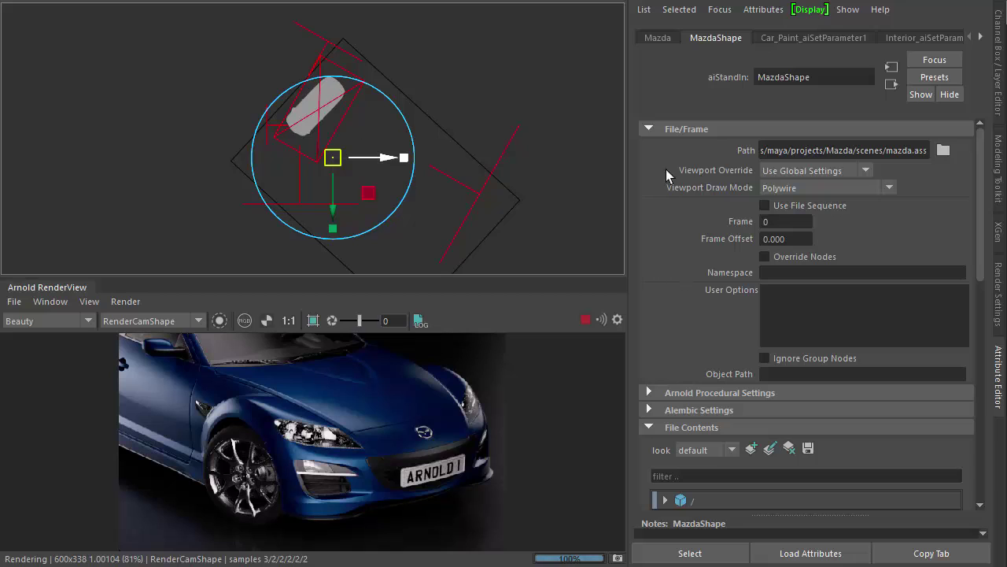
{"action": "scroll", "coordinate": [677, 303], "scroll_direction": "down", "scroll_amount": 3}
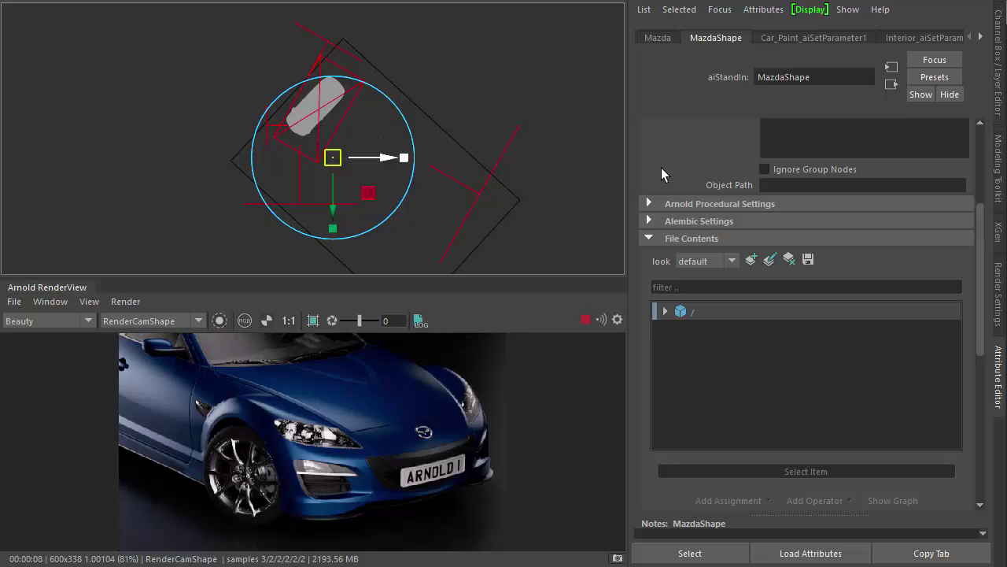
{"action": "scroll", "coordinate": [662, 163], "scroll_direction": "up", "scroll_amount": 3}
{"action": "left_click_drag", "start_coordinate": [884, 150], "coordinate": [967, 150]}
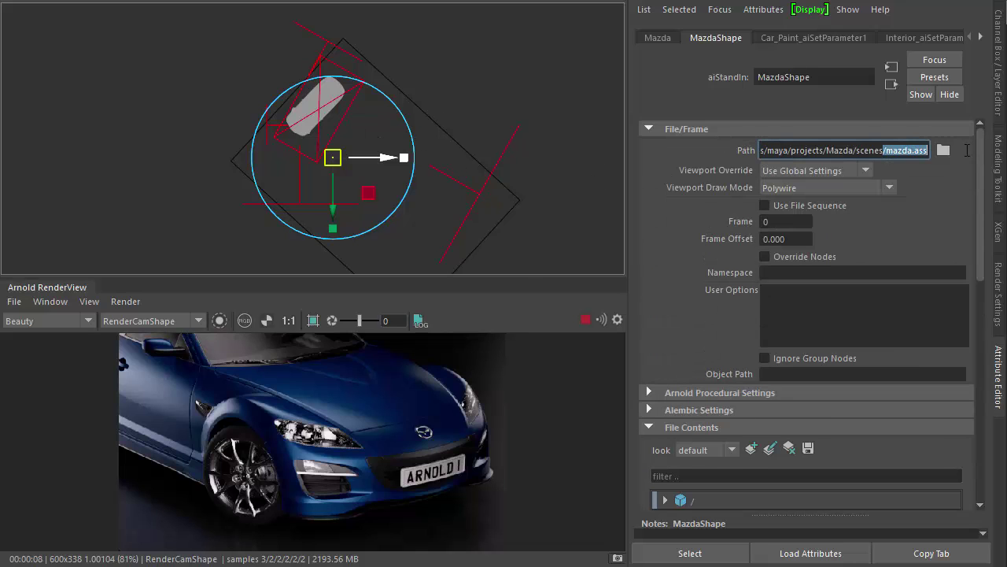
Filter the stand-in's file contents by "paint" and select the Car_Paint shader
{"action": "scroll", "coordinate": [672, 294], "scroll_direction": "down", "scroll_amount": 3}
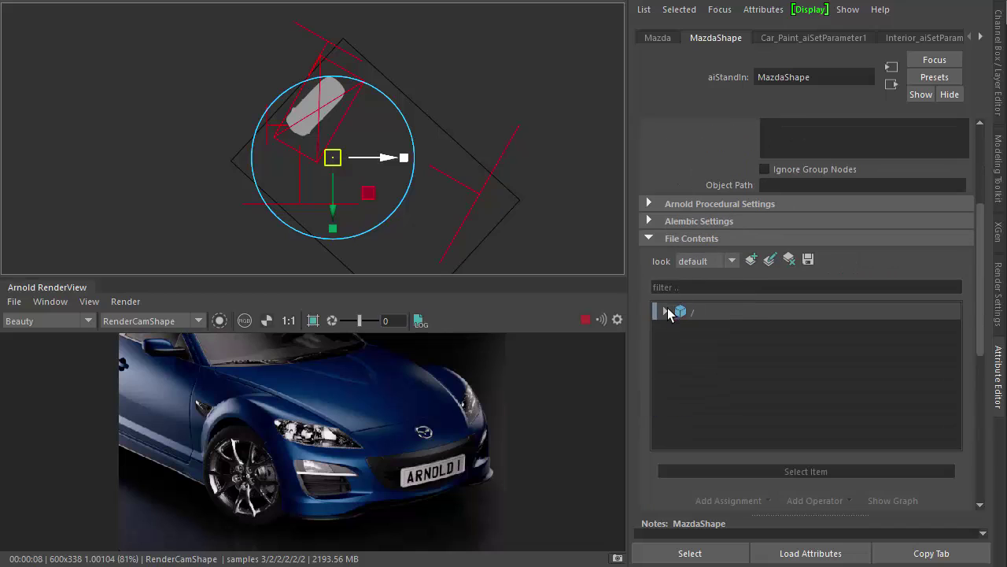
{"action": "left_click", "coordinate": [667, 314]}
{"action": "left_click", "coordinate": [670, 287]}
{"action": "type", "text": "car"}
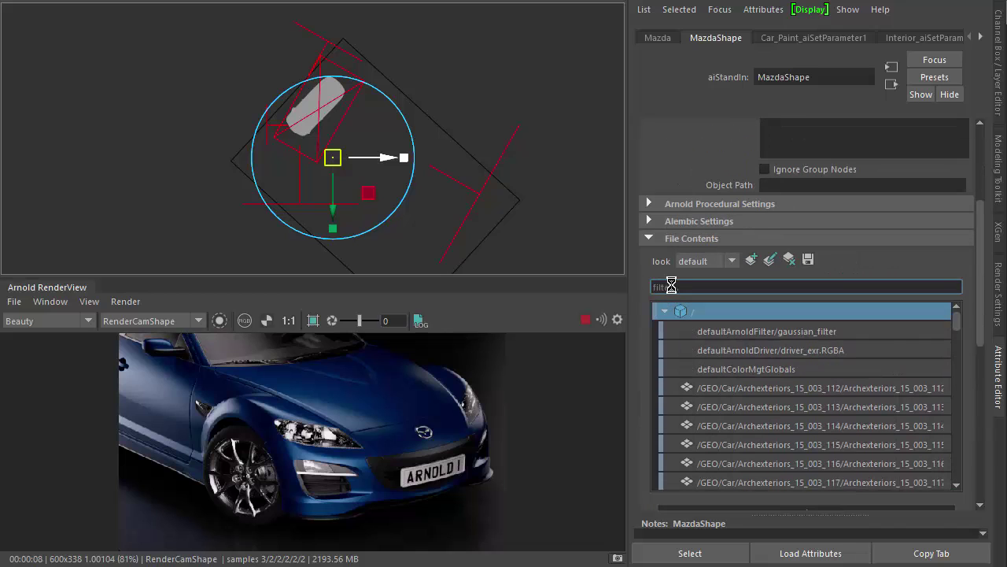
{"action": "key", "text": "BackSpace"}
{"action": "key", "text": "BackSpace"}
{"action": "key", "text": "BackSpace"}
{"action": "type", "text": "paint"}
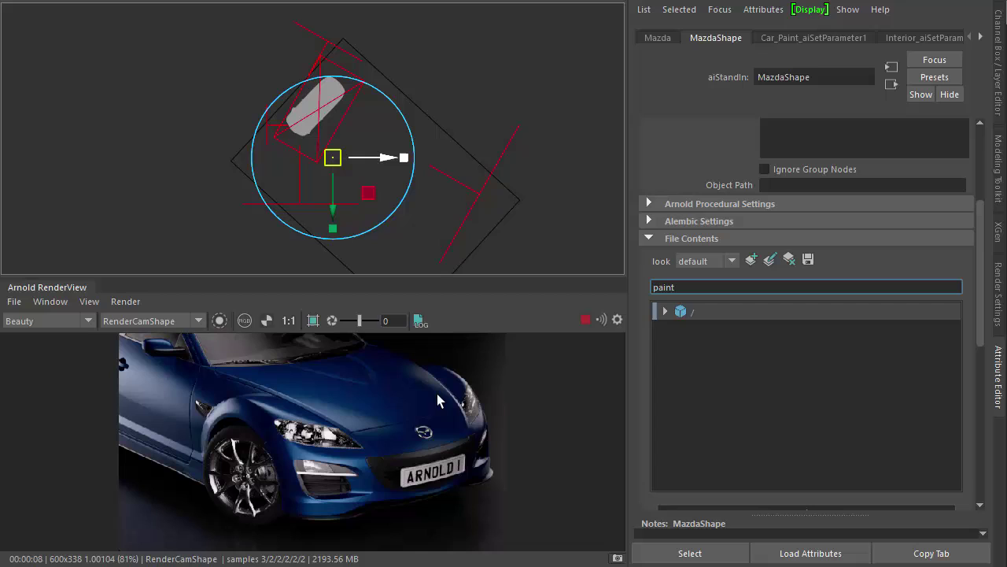
{"action": "left_click", "coordinate": [685, 312]}
{"action": "left_click", "coordinate": [666, 311]}
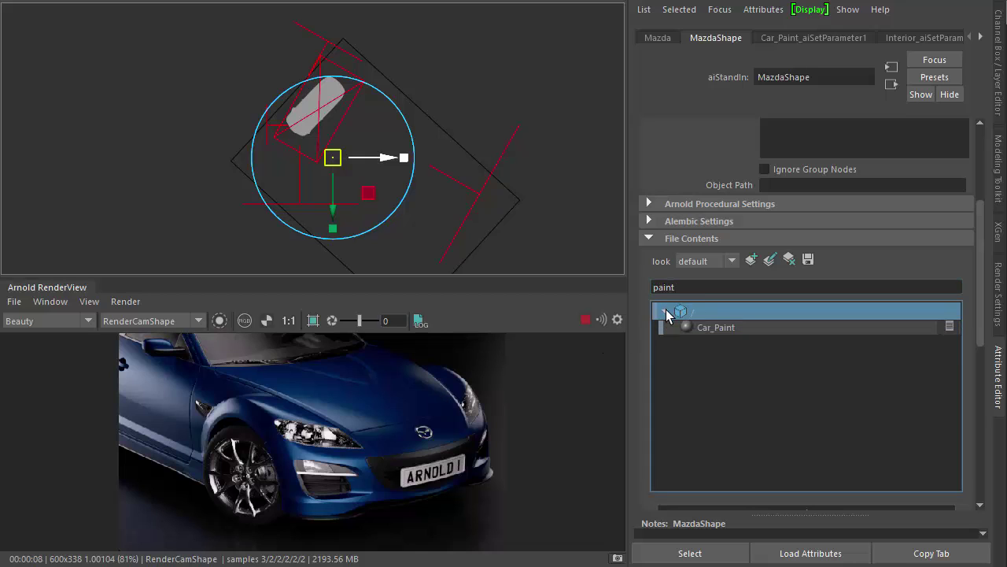
{"action": "left_click", "coordinate": [726, 331]}
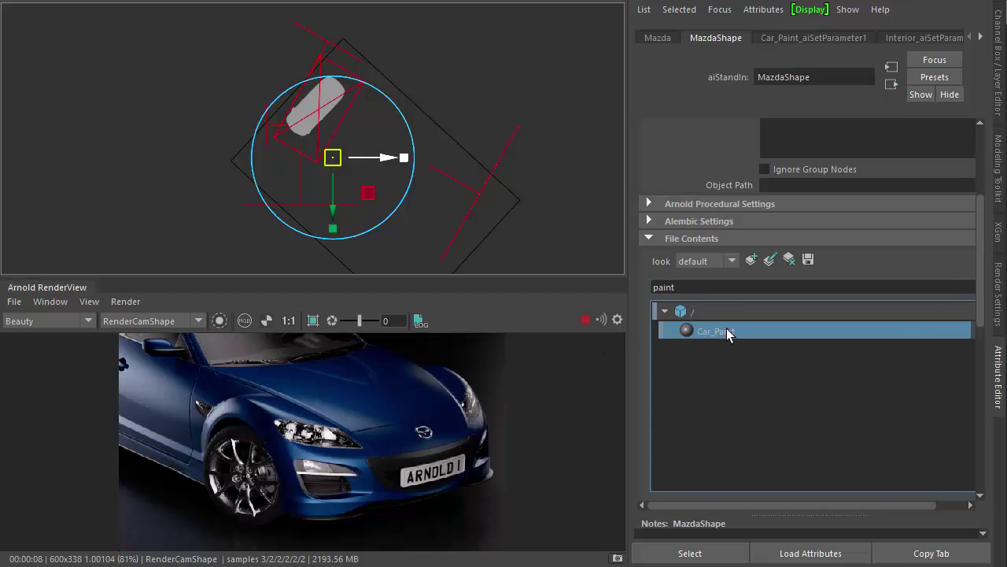
Assign a car_paint base override to the Car_Paint shader and set its value to 0
{"action": "left_click", "coordinate": [743, 400]}
{"action": "mouse_move", "coordinate": [758, 417]}
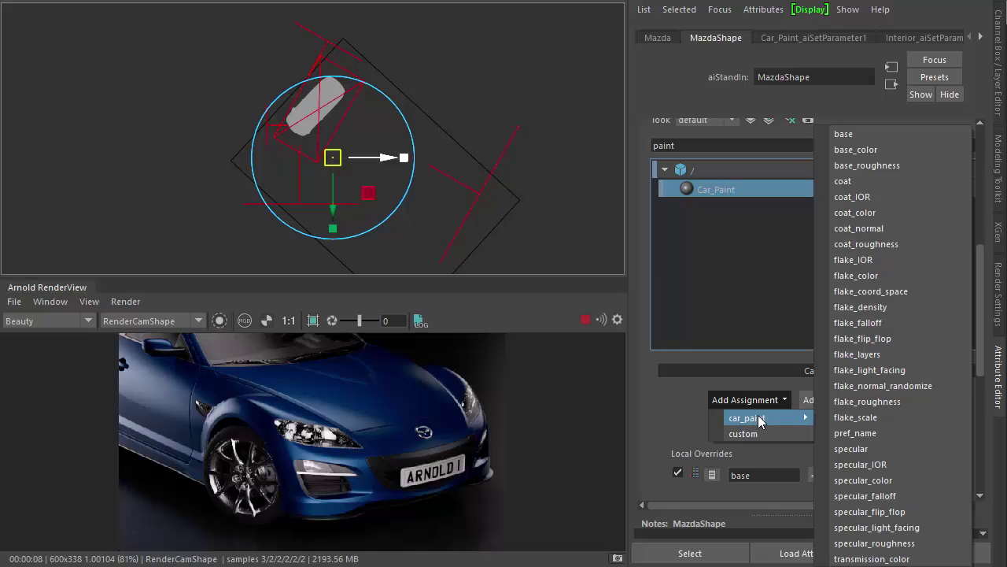
{"action": "left_click", "coordinate": [849, 133]}
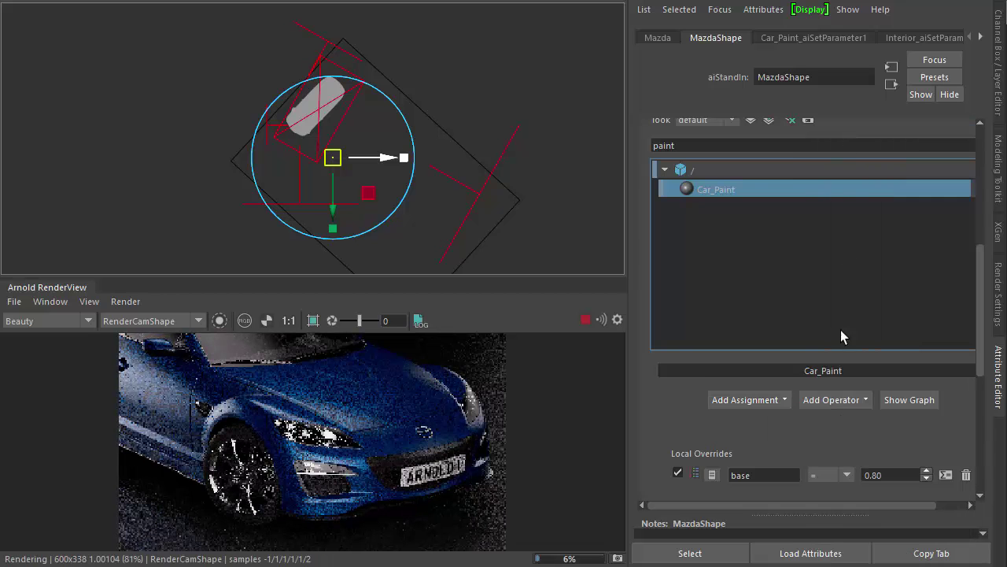
{"action": "double_click", "coordinate": [890, 475]}
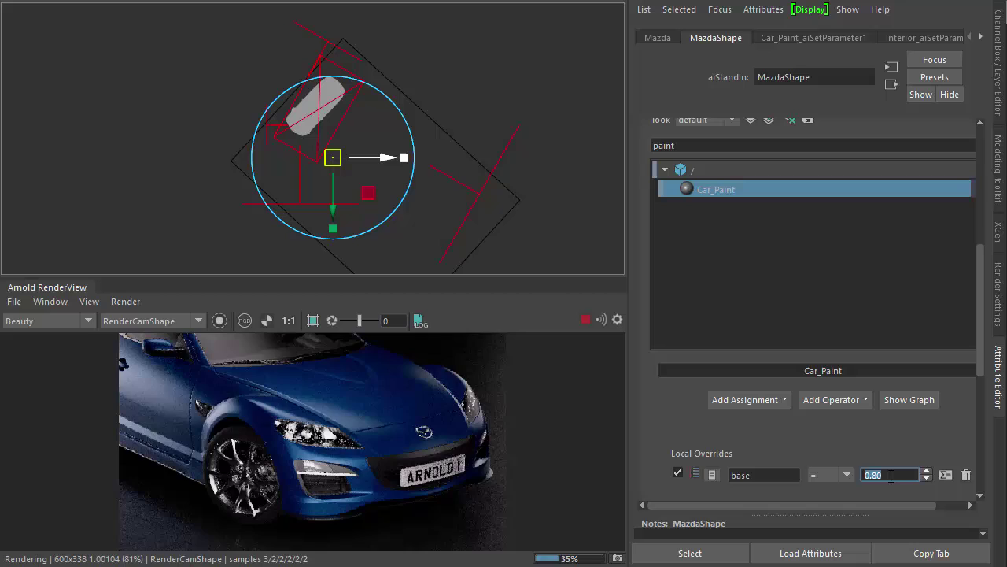
{"action": "type", "text": "0"}
{"action": "key", "text": "Return"}
{"action": "left_click", "coordinate": [678, 475]}
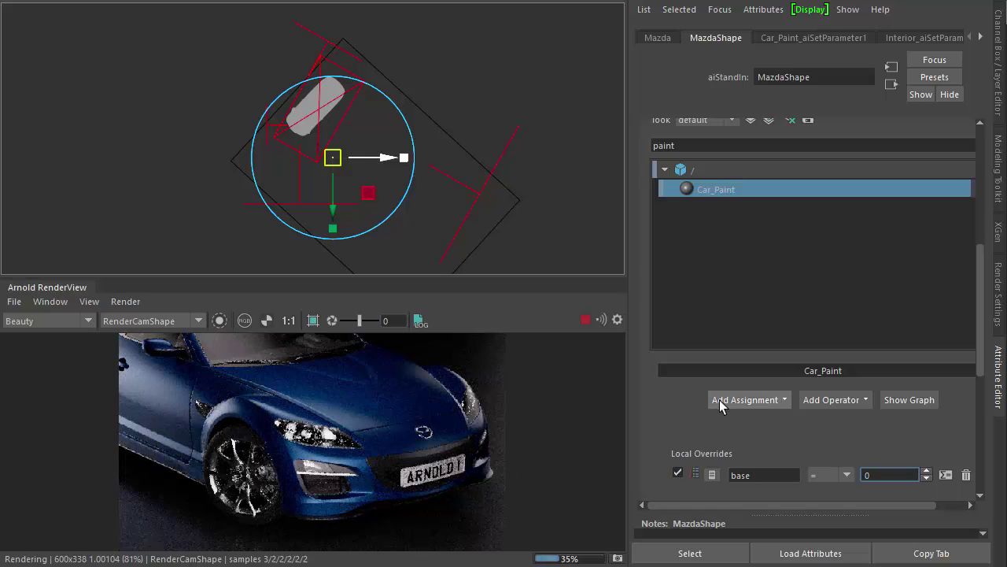
Enable the aiImagerLensEffects1 imager in the Arnold render settings
{"action": "left_click", "coordinate": [566, 241]}
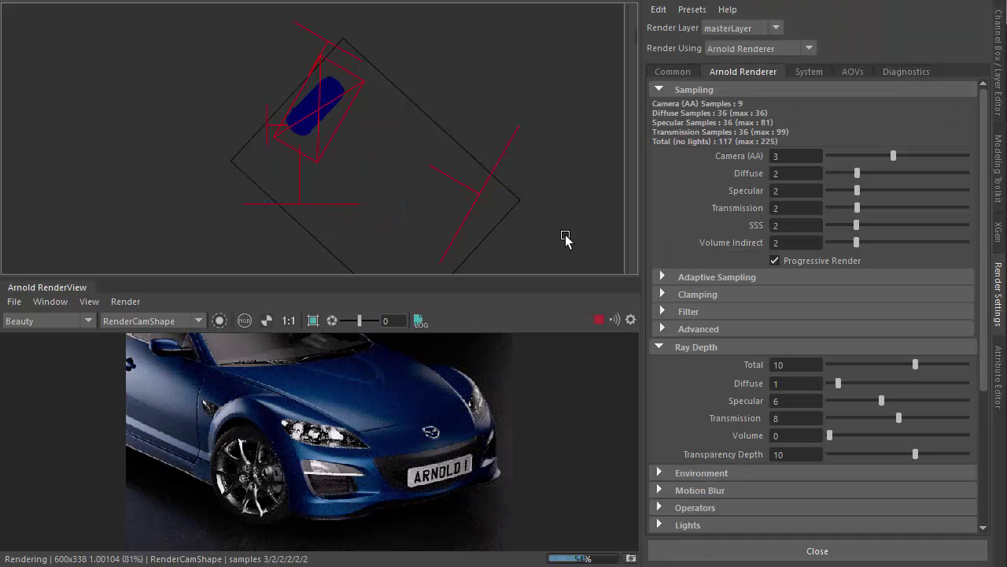
{"action": "left_click", "coordinate": [694, 347]}
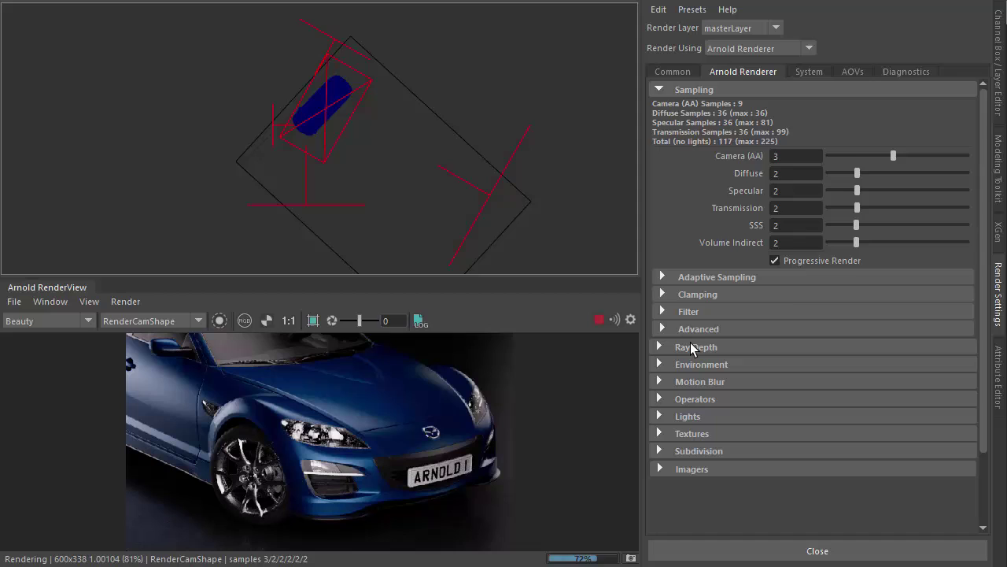
{"action": "scroll", "coordinate": [690, 344], "scroll_direction": "down", "scroll_amount": 2}
{"action": "left_click", "coordinate": [698, 383]}
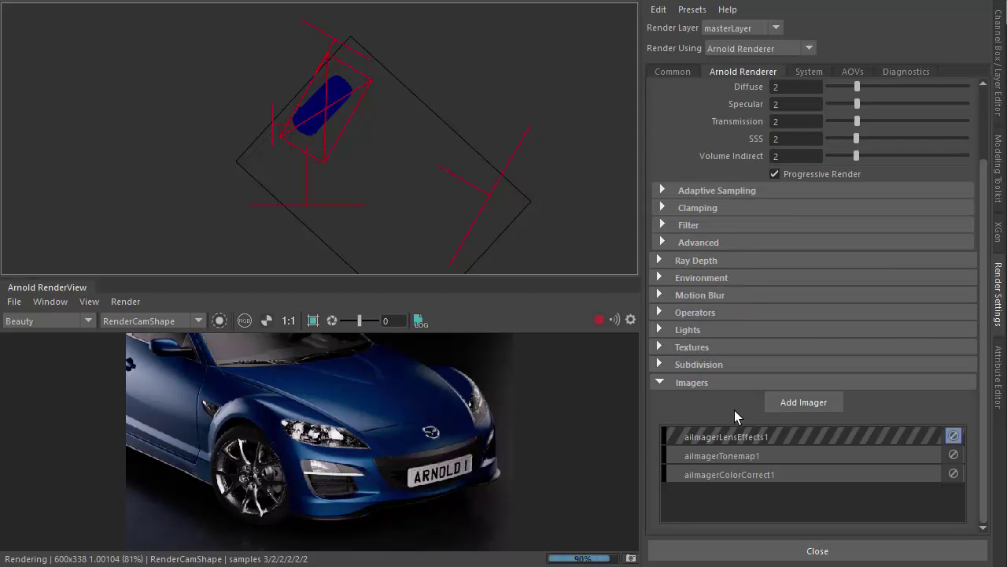
{"action": "left_click", "coordinate": [954, 436]}
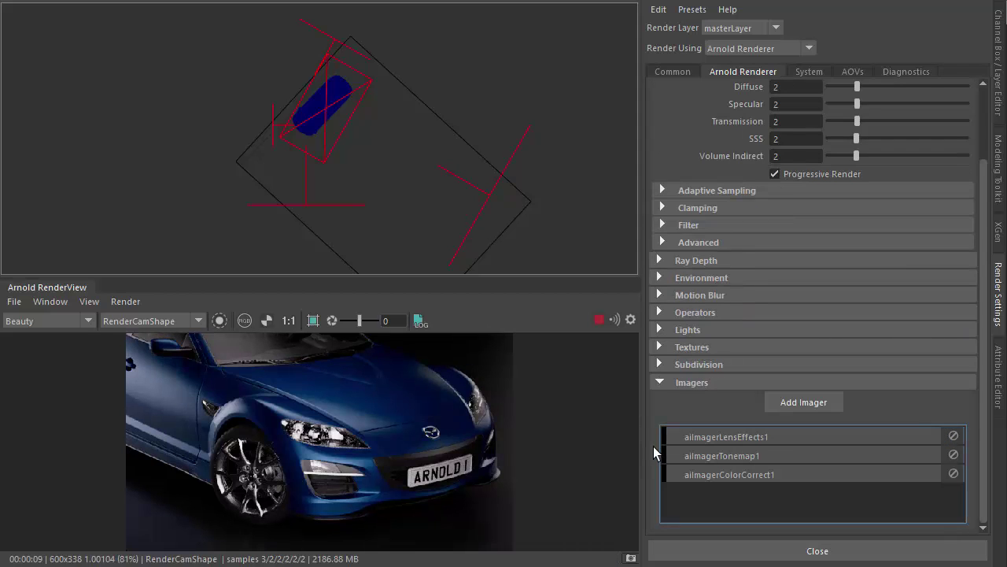
Disable the aiImagerLensEffects1 imager and clear the selection
{"action": "double_click", "coordinate": [776, 434]}
{"action": "left_click", "coordinate": [762, 128]}
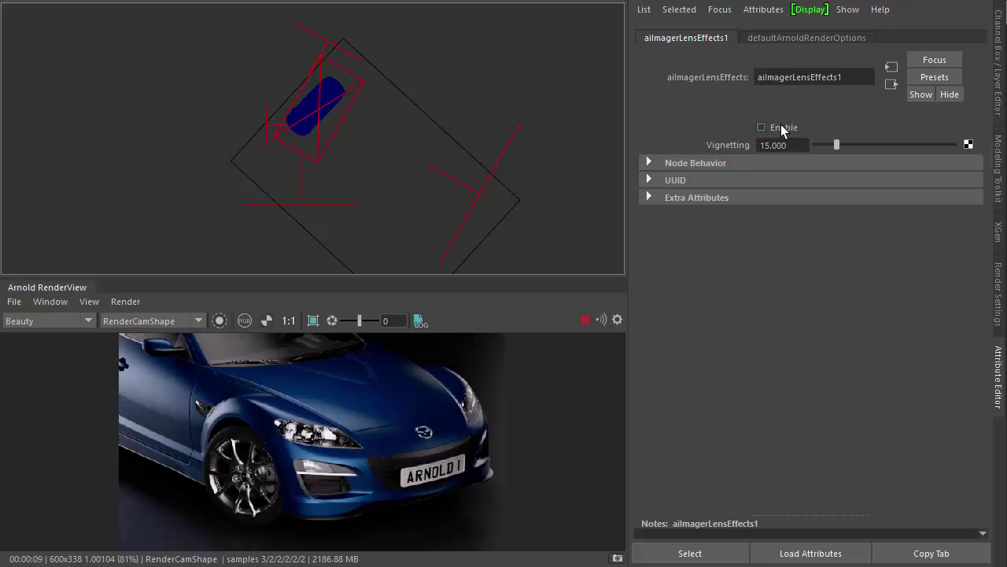
{"action": "left_click", "coordinate": [611, 233]}
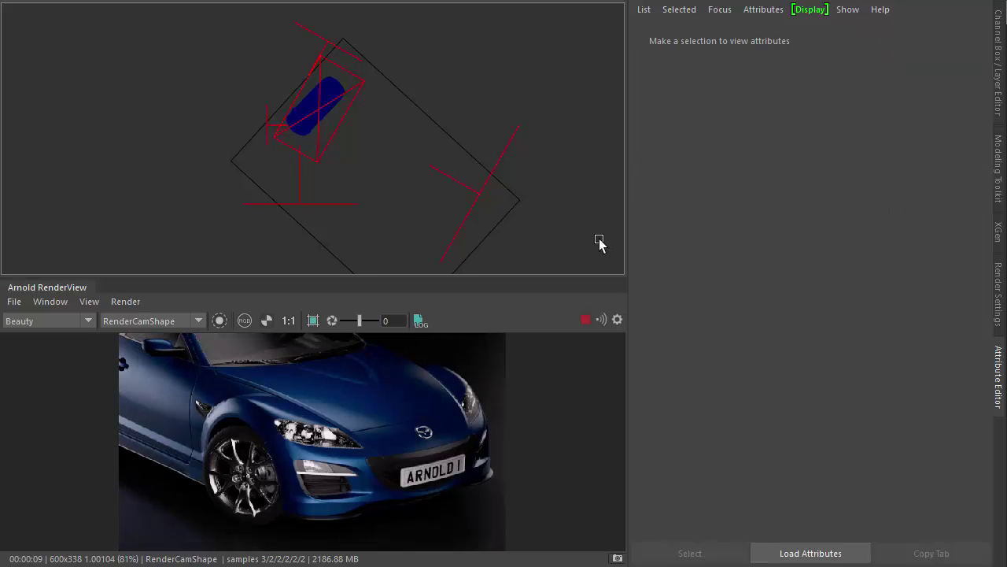
Compare the filmic and reinhard modes of the aiImagerTonemap1 imager and set its mode to filmic
{"action": "left_click", "coordinate": [998, 294]}
{"action": "left_click", "coordinate": [738, 461]}
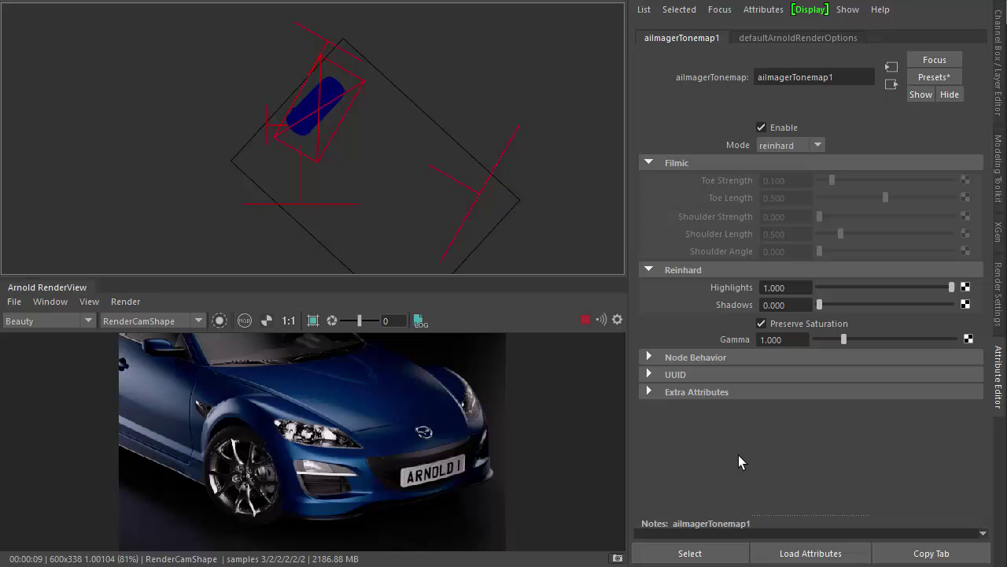
{"action": "left_click", "coordinate": [773, 145]}
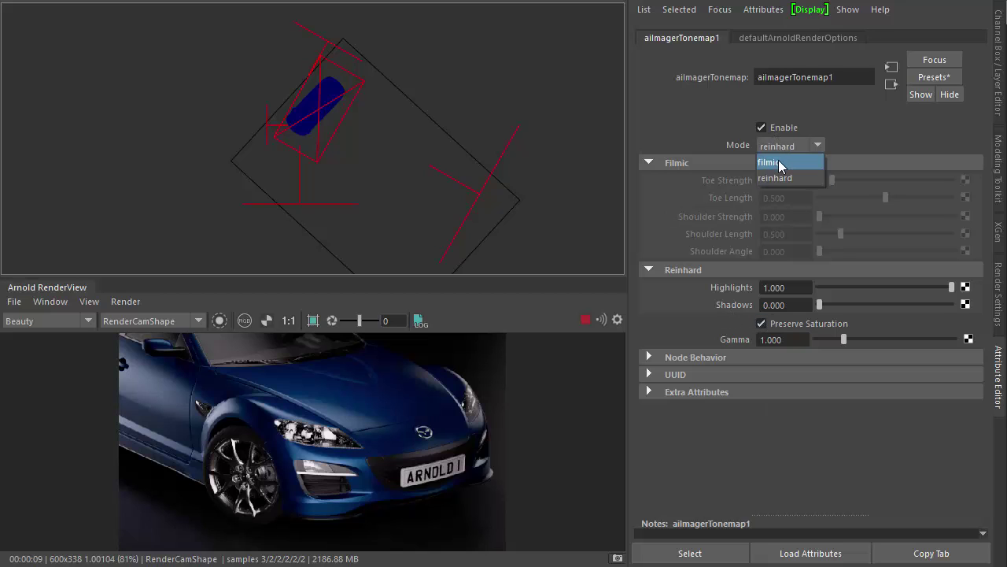
{"action": "left_click", "coordinate": [778, 159]}
{"action": "left_click", "coordinate": [778, 143]}
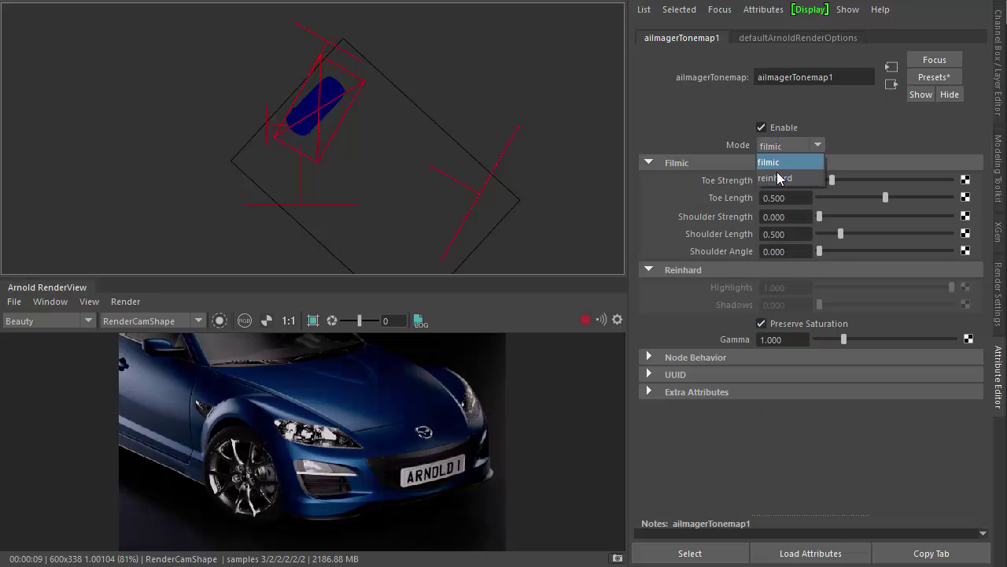
{"action": "left_click", "coordinate": [779, 178]}
{"action": "left_click", "coordinate": [775, 147]}
{"action": "left_click", "coordinate": [775, 158]}
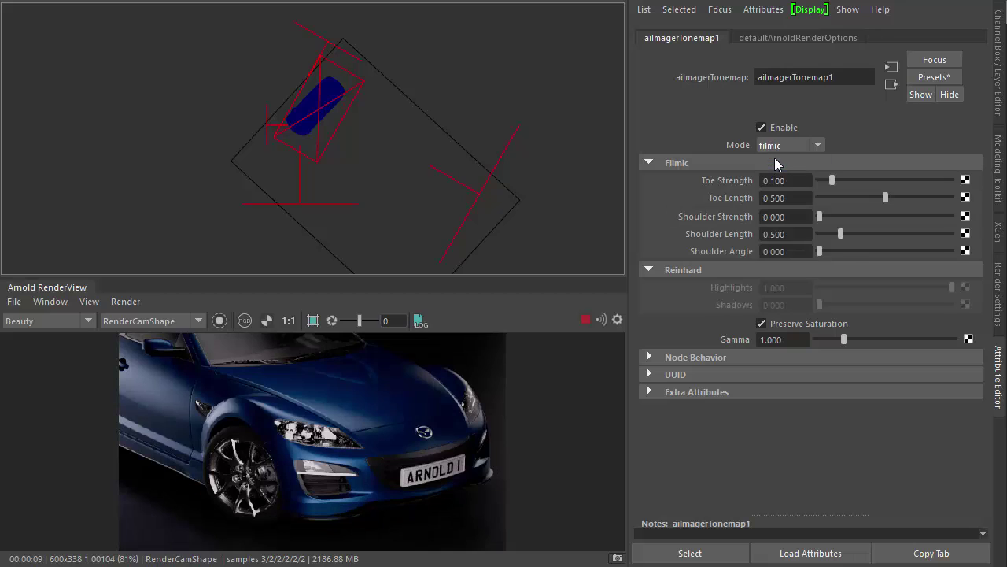
{"action": "left_click", "coordinate": [289, 322]}
{"action": "left_click", "coordinate": [452, 117]}
Set the aiImagerColorCorrect1 imager's saturation to 0.711 and display the render at 1:1 scale
{"action": "left_click", "coordinate": [998, 294]}
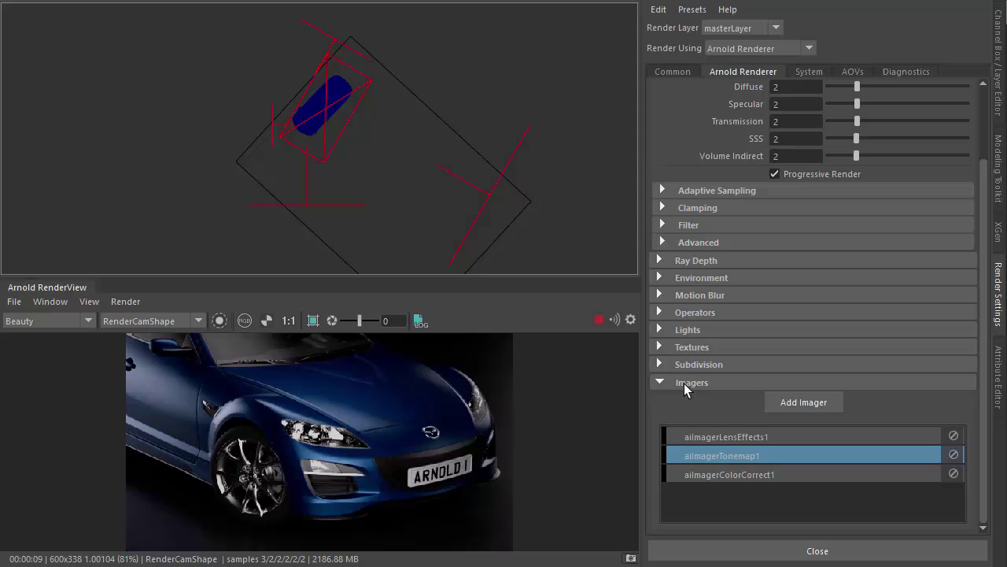
{"action": "left_click", "coordinate": [757, 477]}
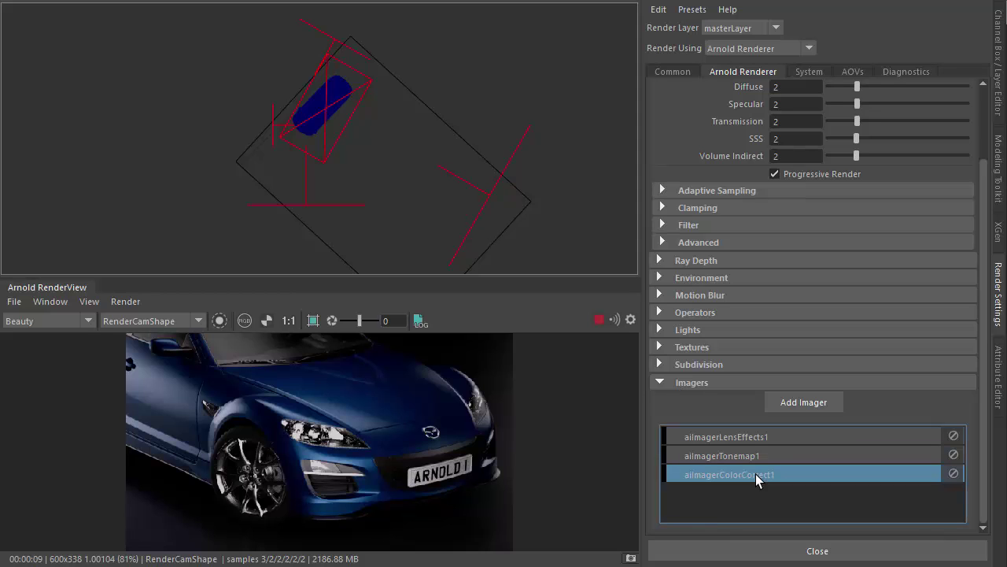
{"action": "double_click", "coordinate": [756, 474]}
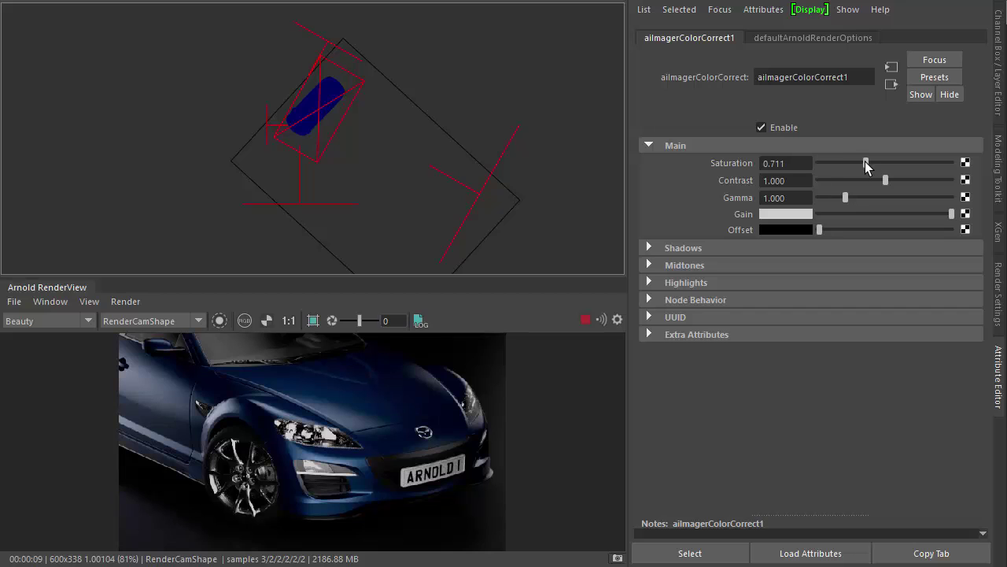
{"action": "left_click", "coordinate": [290, 321]}
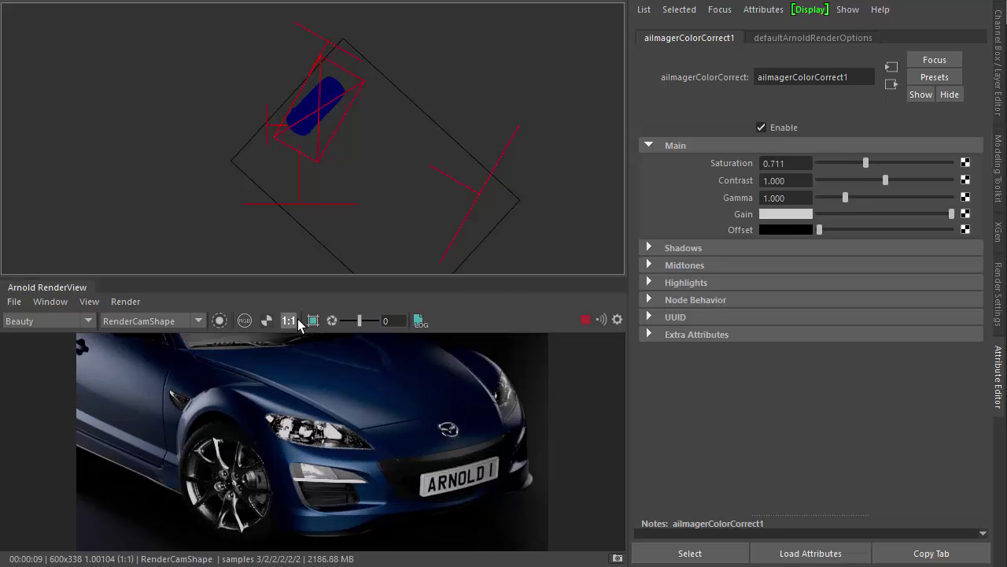